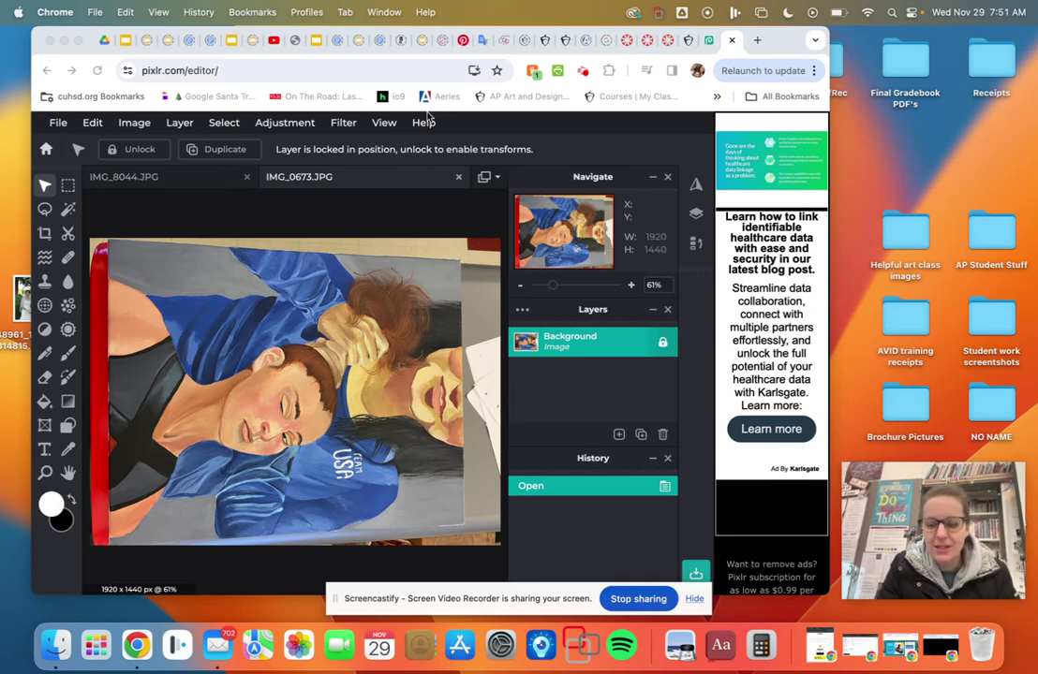
Load pixlr.com in a new Chrome tab and scroll down to its app tiles
{"action": "left_click", "coordinate": [757, 40]}
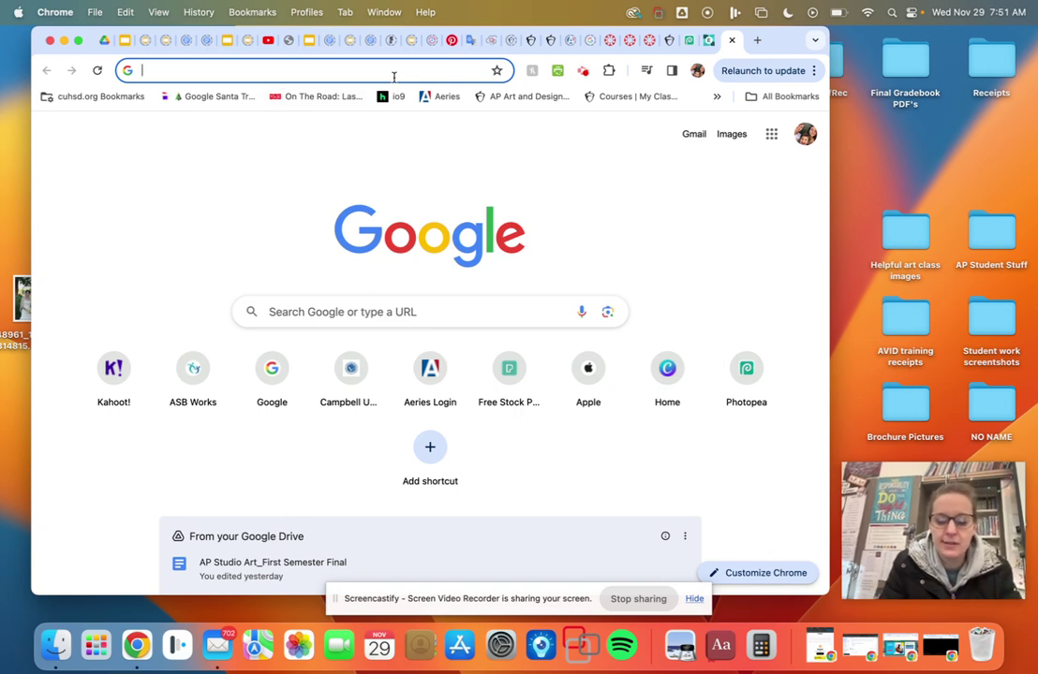
{"action": "type", "text": "pix"}
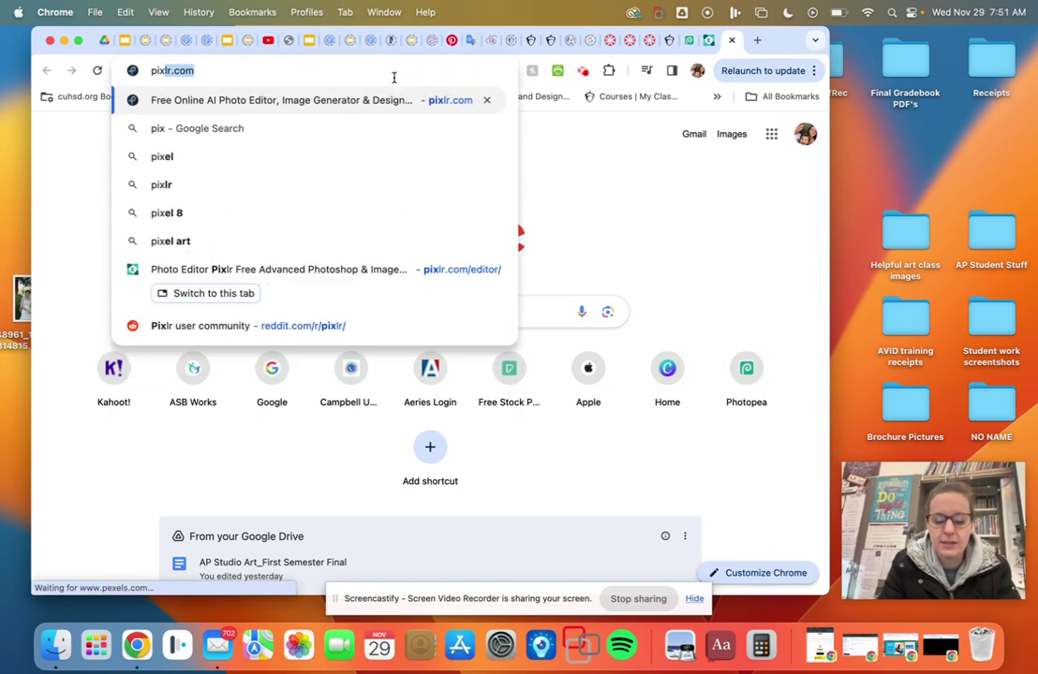
{"action": "type", "text": "lr.com"}
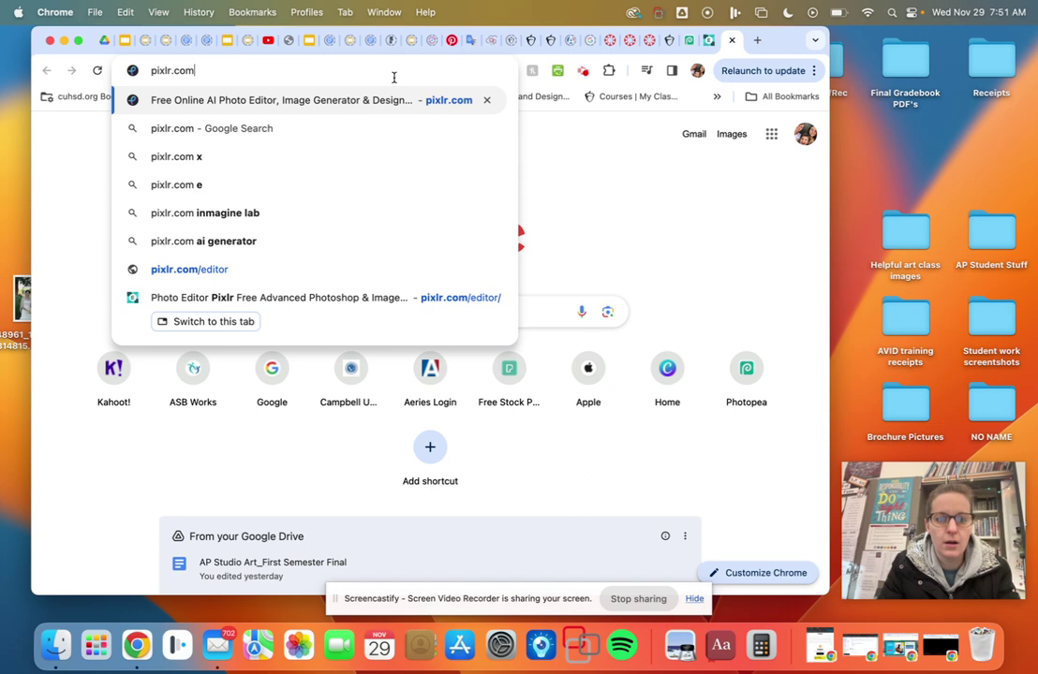
{"action": "key", "text": "Return"}
{"action": "scroll", "coordinate": [398, 300], "scroll_direction": "down", "scroll_amount": 5}
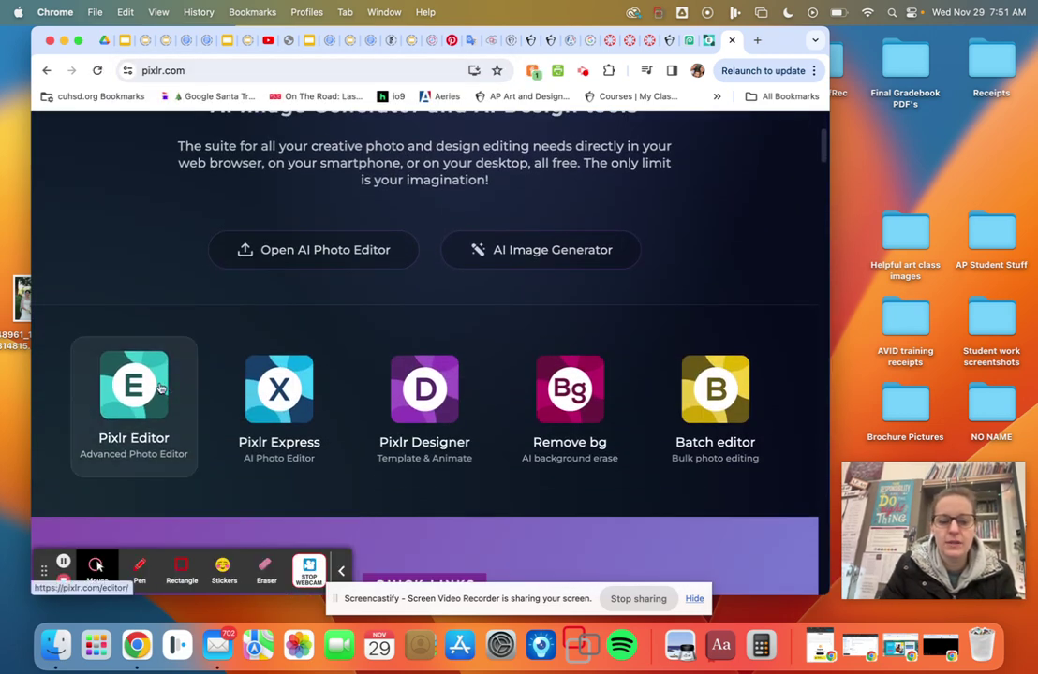
Launch Pixlr Editor and open IMG_0673.JPG from the Downloads folder
{"action": "left_click", "coordinate": [136, 395]}
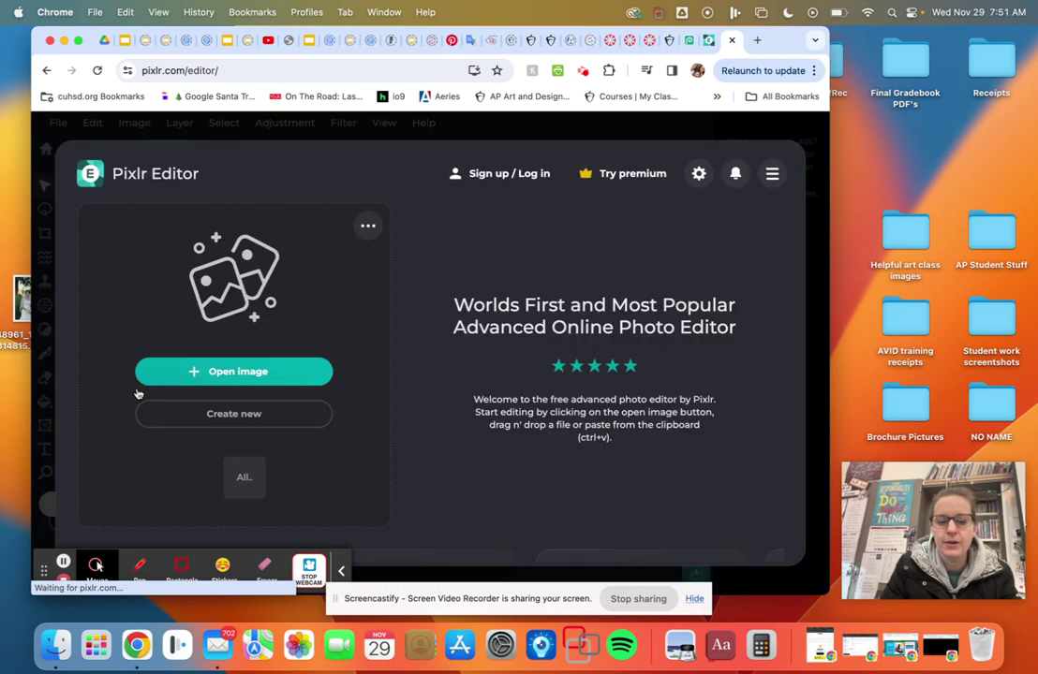
{"action": "left_click", "coordinate": [251, 380]}
{"action": "scroll", "coordinate": [269, 286], "scroll_direction": "down", "scroll_amount": 5}
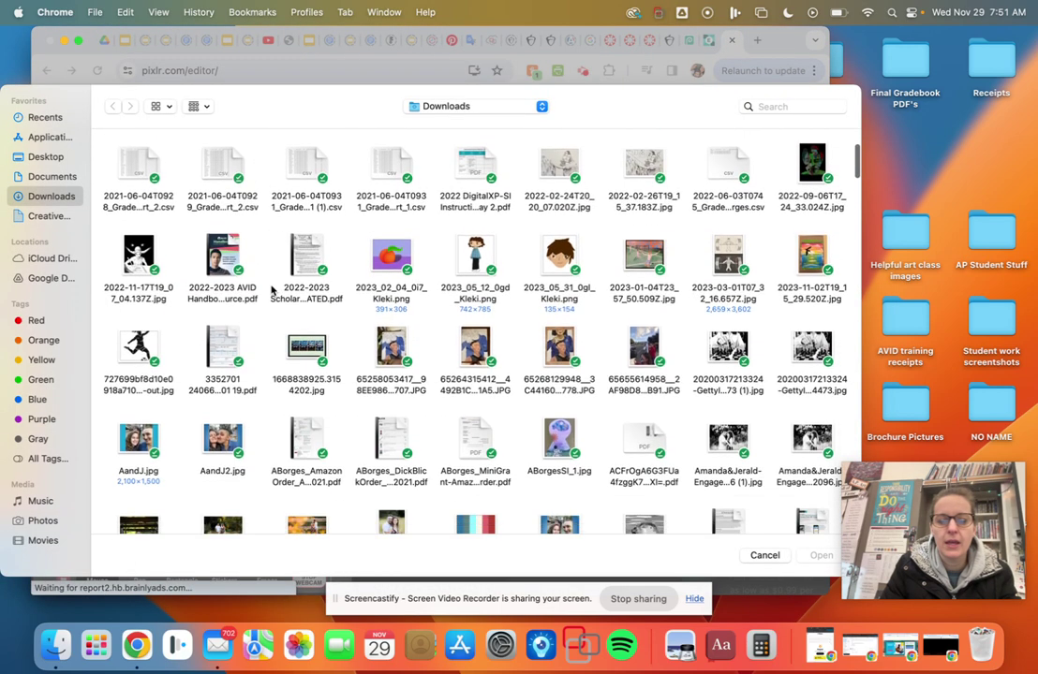
{"action": "scroll", "coordinate": [271, 291], "scroll_direction": "down", "scroll_amount": 3}
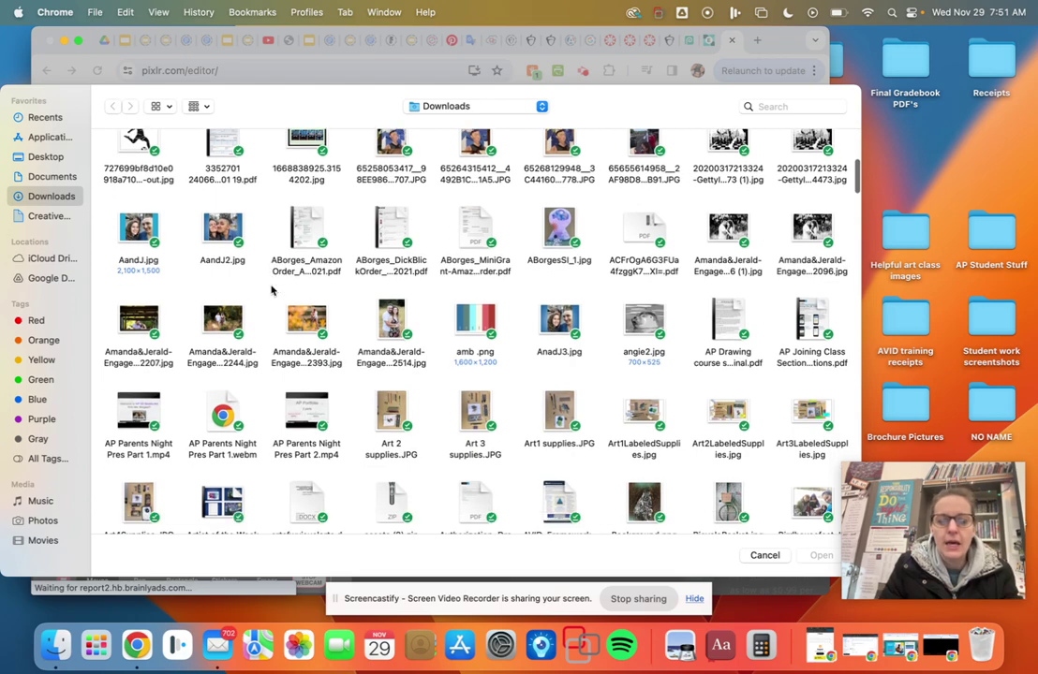
{"action": "scroll", "coordinate": [270, 290], "scroll_direction": "down", "scroll_amount": 15}
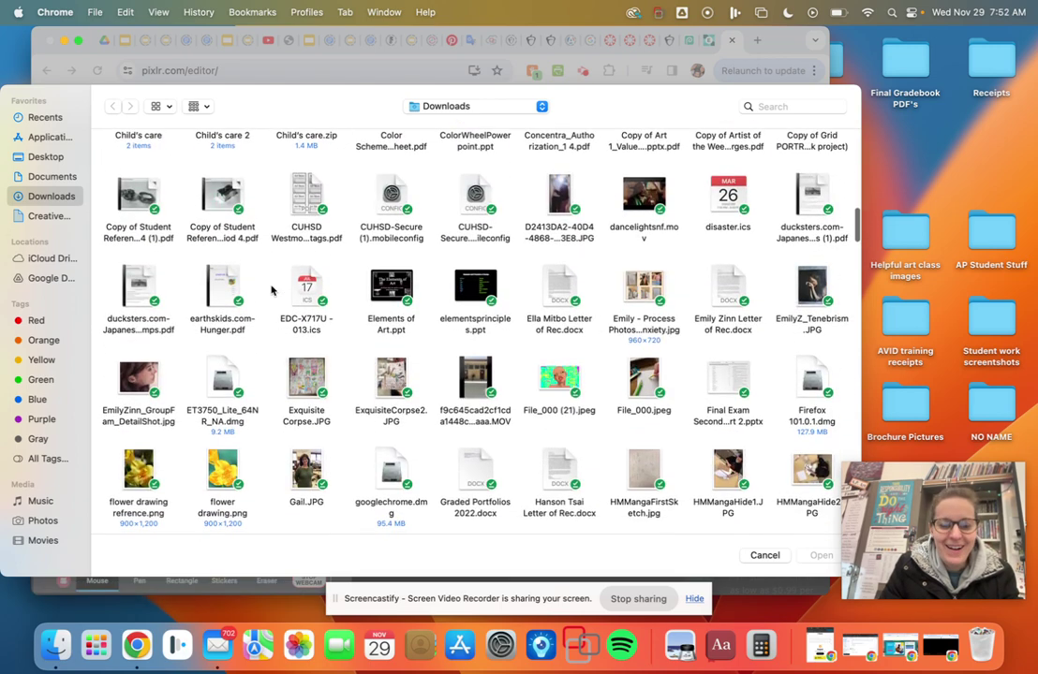
{"action": "scroll", "coordinate": [270, 290], "scroll_direction": "down", "scroll_amount": 8}
{"action": "scroll", "coordinate": [271, 291], "scroll_direction": "down", "scroll_amount": 7}
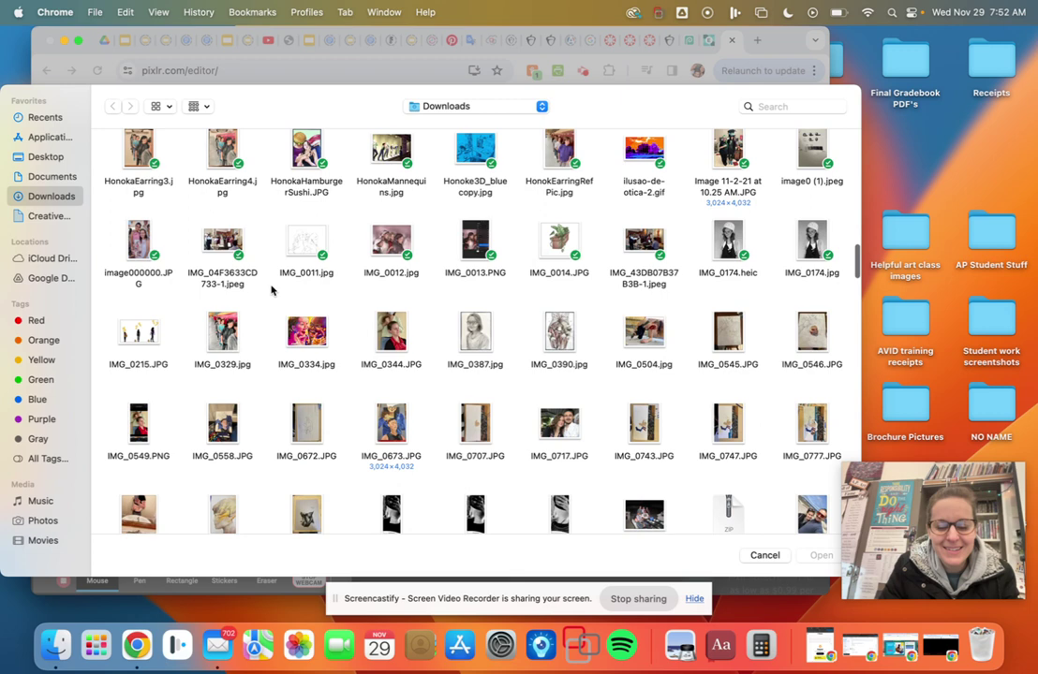
{"action": "scroll", "coordinate": [271, 290], "scroll_direction": "down", "scroll_amount": 2}
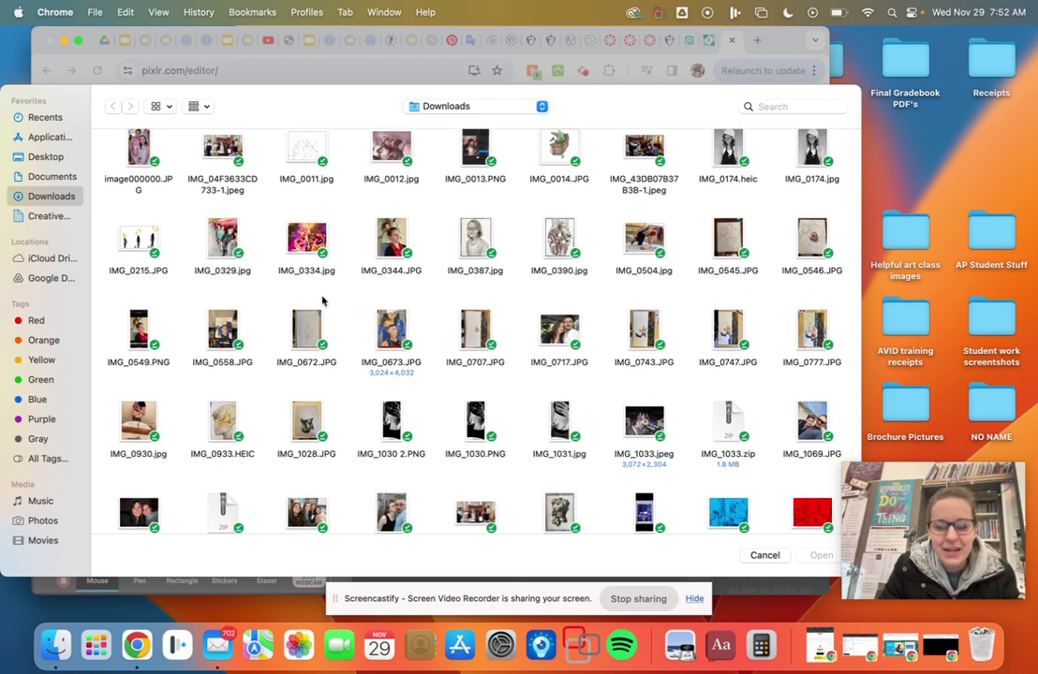
{"action": "left_click", "coordinate": [392, 332]}
{"action": "double_click", "coordinate": [393, 332]}
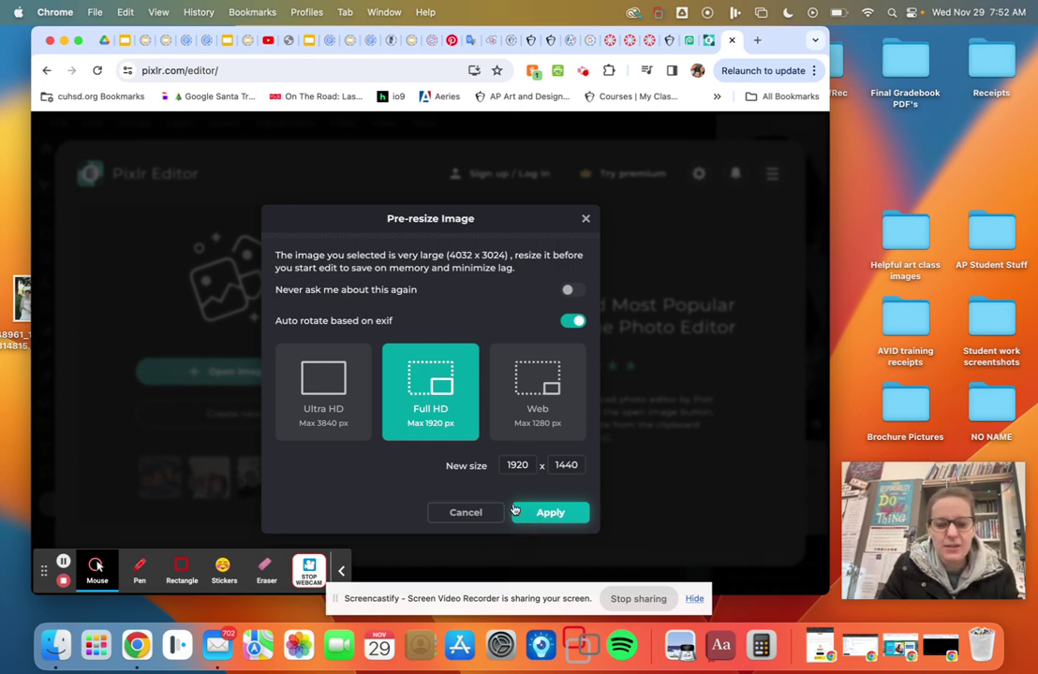
Open the photo at Full HD and rotate it counter-clockwise to 1440 x 1920
{"action": "left_click", "coordinate": [562, 514]}
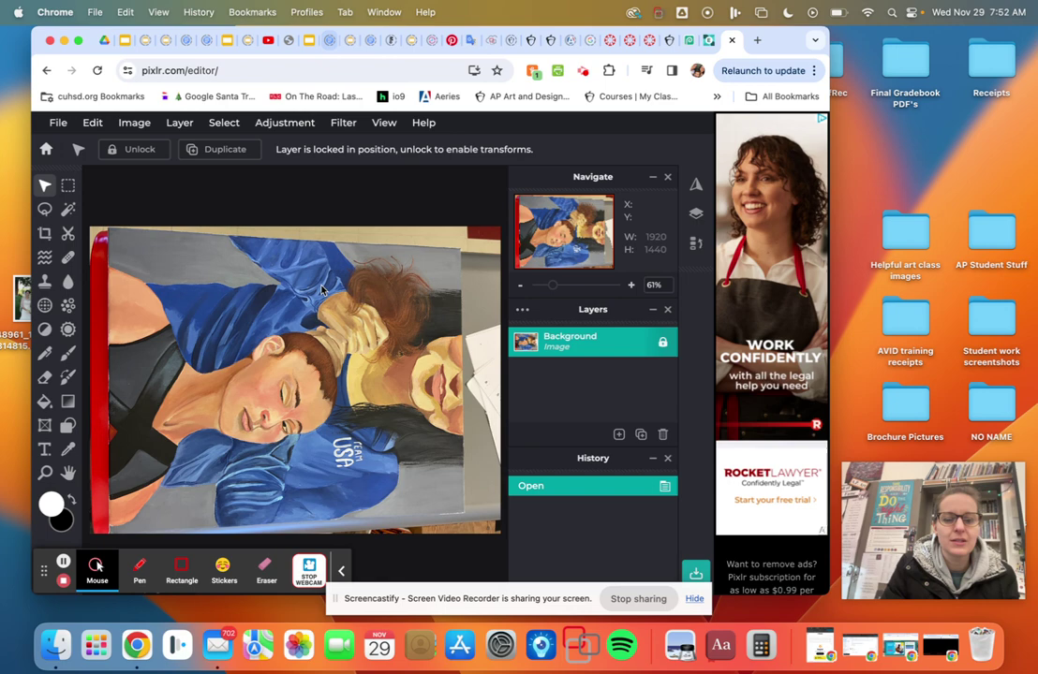
{"action": "left_click", "coordinate": [132, 121]}
{"action": "mouse_move", "coordinate": [175, 225]}
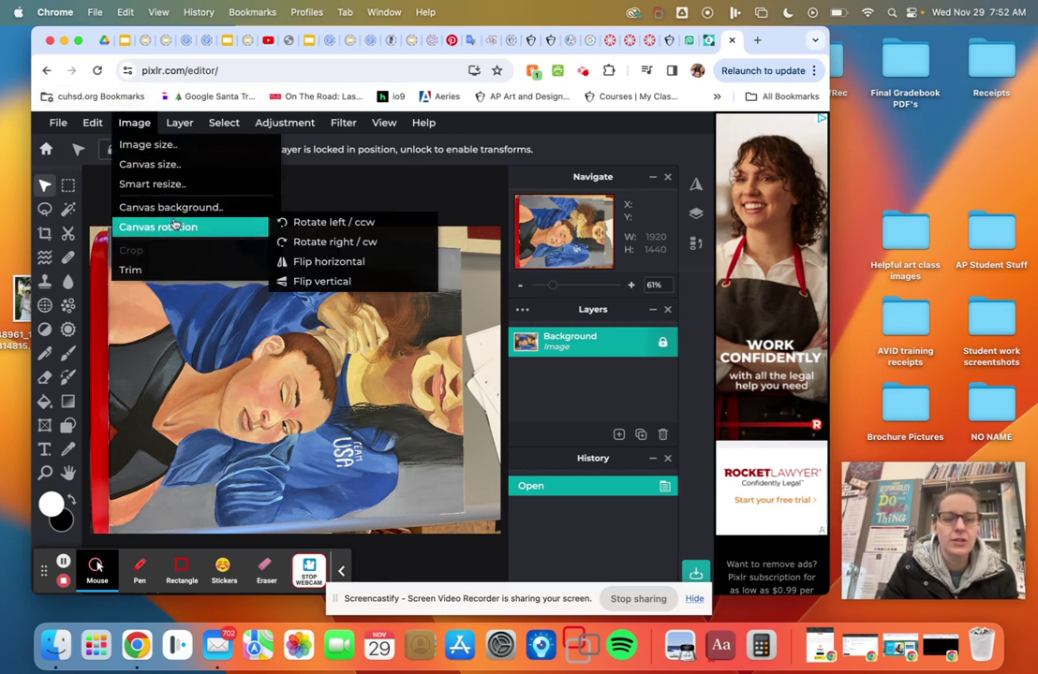
{"action": "left_click", "coordinate": [296, 223]}
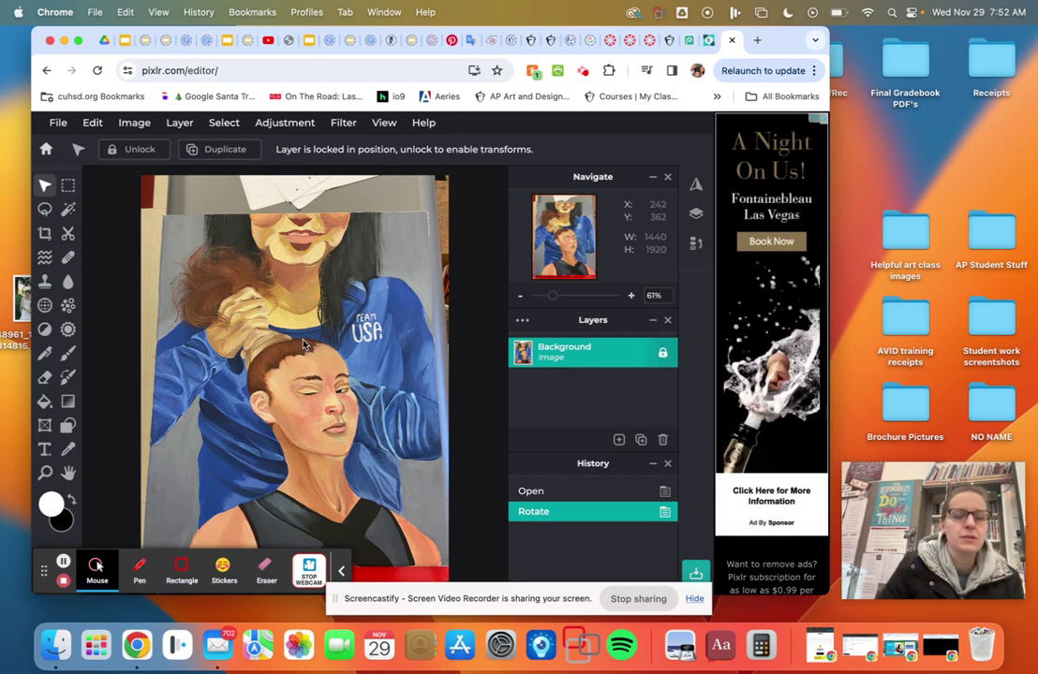
{"action": "scroll", "coordinate": [401, 318], "scroll_direction": "down", "scroll_amount": 5}
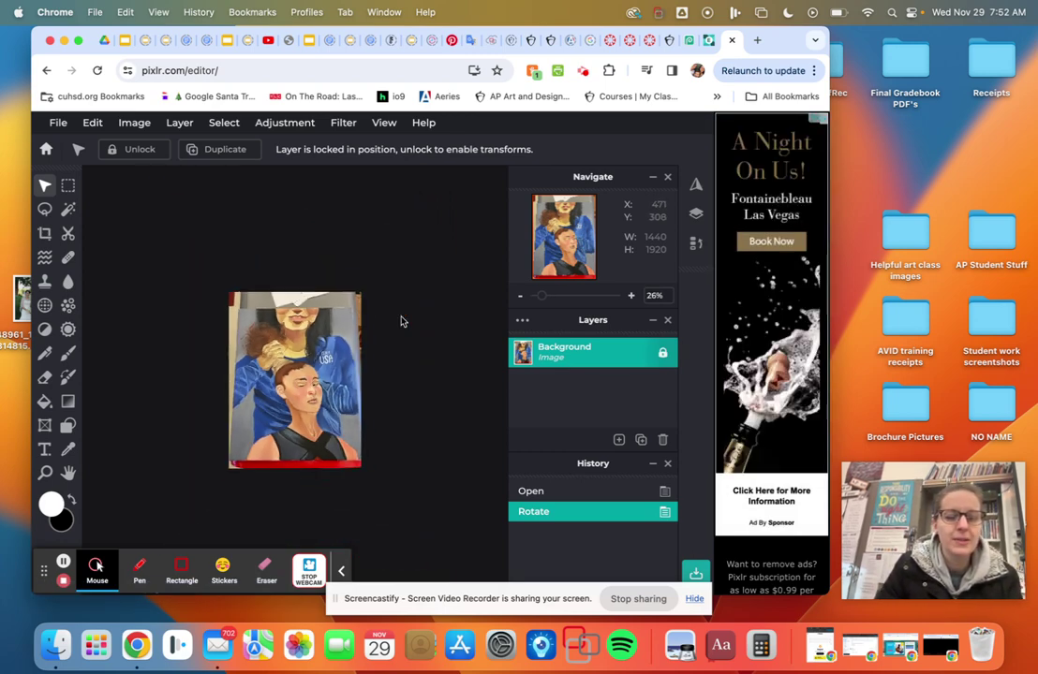
{"action": "scroll", "coordinate": [401, 318], "scroll_direction": "up", "scroll_amount": 5}
{"action": "scroll", "coordinate": [401, 320], "scroll_direction": "down", "scroll_amount": 3}
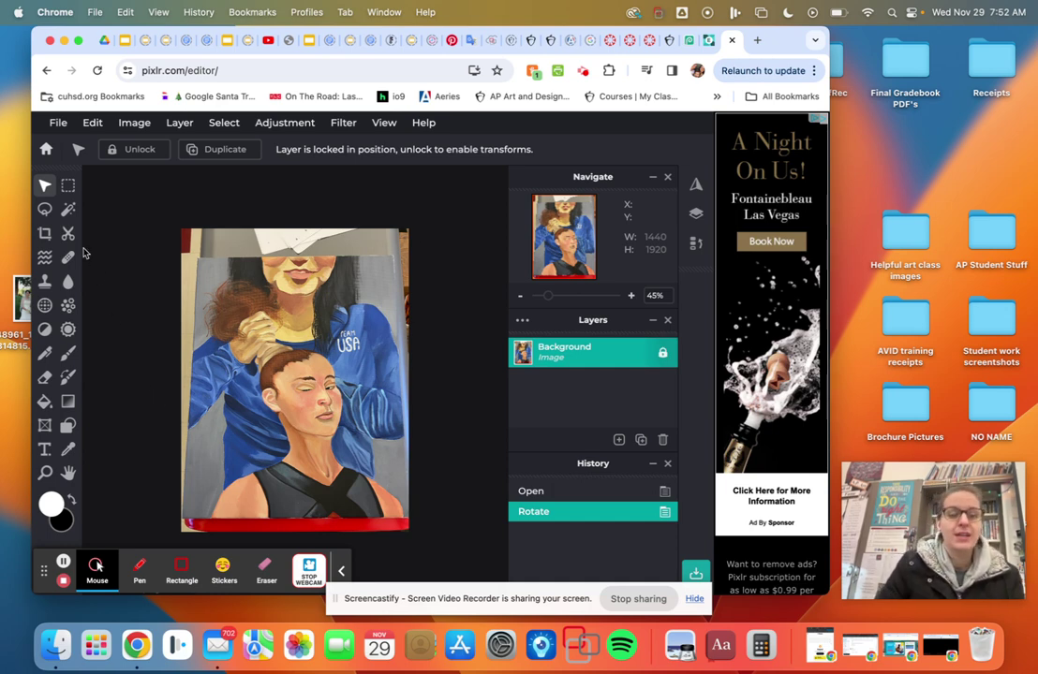
Crop the top, sides and bottom red strip, leaving a 1389 x 1658 image
{"action": "left_click", "coordinate": [44, 233]}
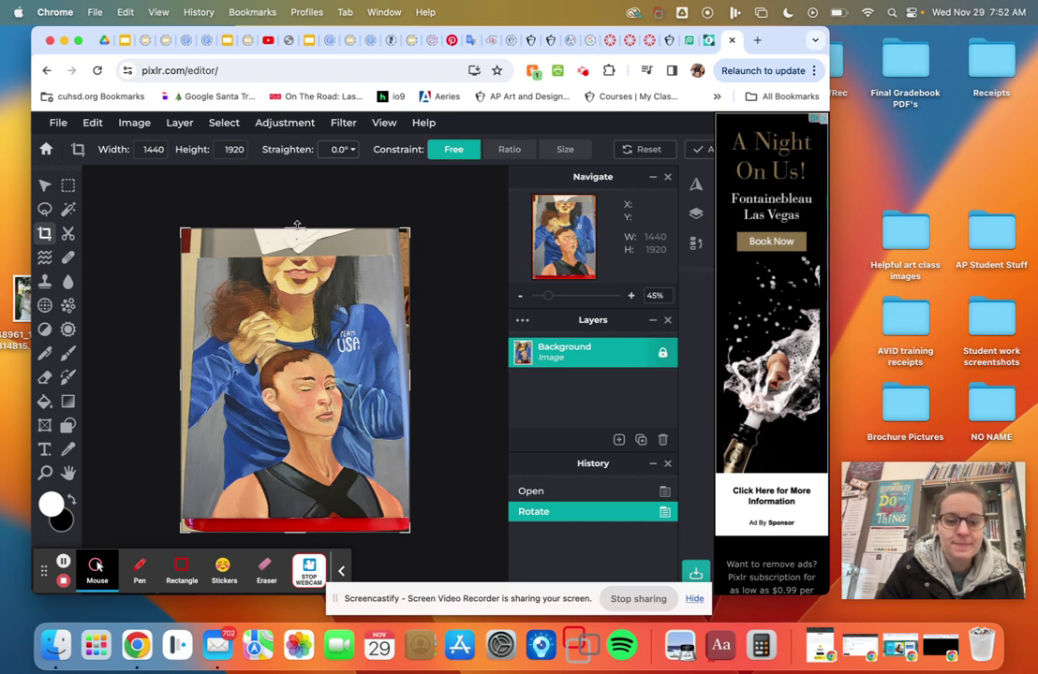
{"action": "left_click_drag", "start_coordinate": [296, 227], "coordinate": [296, 255]}
{"action": "left_click_drag", "start_coordinate": [410, 394], "coordinate": [403, 394]}
{"action": "left_click_drag", "start_coordinate": [179, 394], "coordinate": [186, 394]}
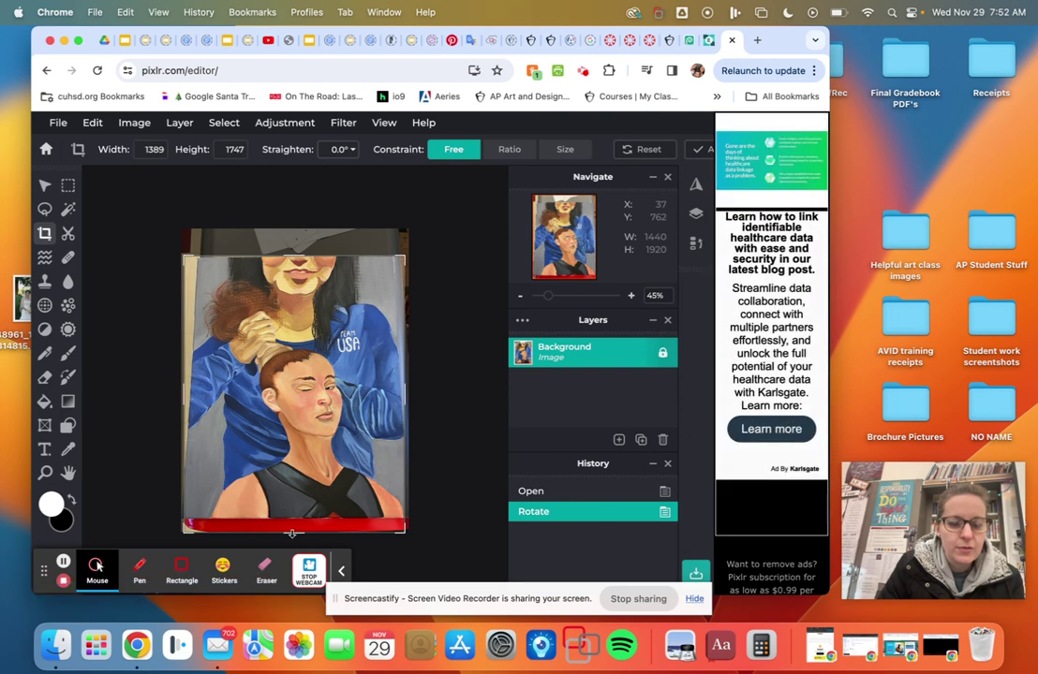
{"action": "left_click_drag", "start_coordinate": [292, 532], "coordinate": [292, 521]}
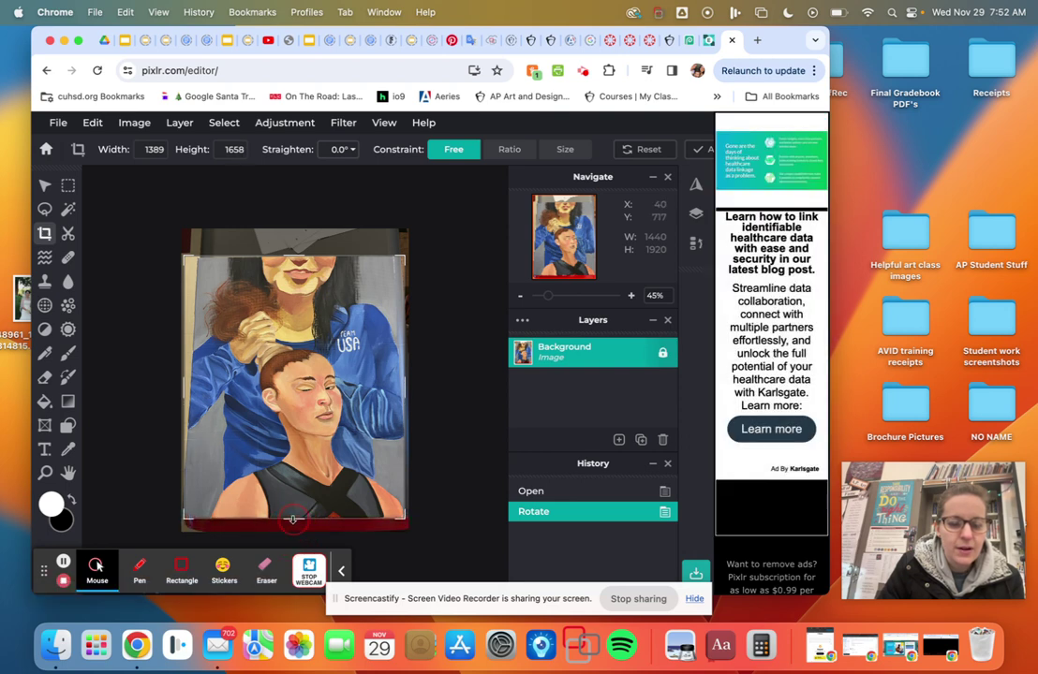
{"action": "key", "text": "Return"}
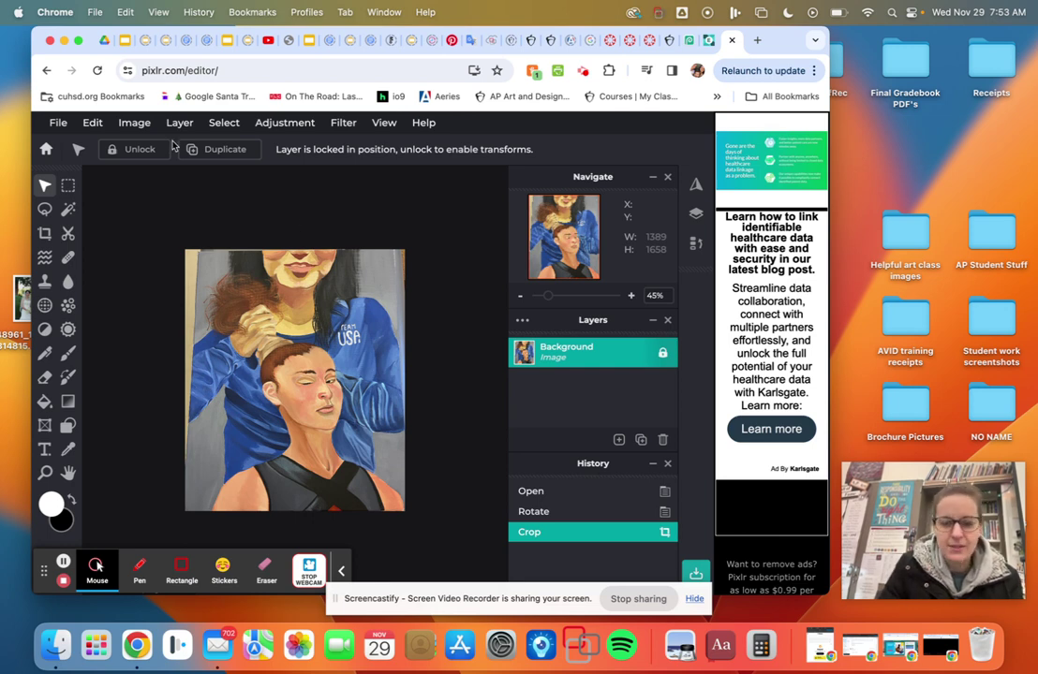
{"action": "left_click", "coordinate": [131, 122]}
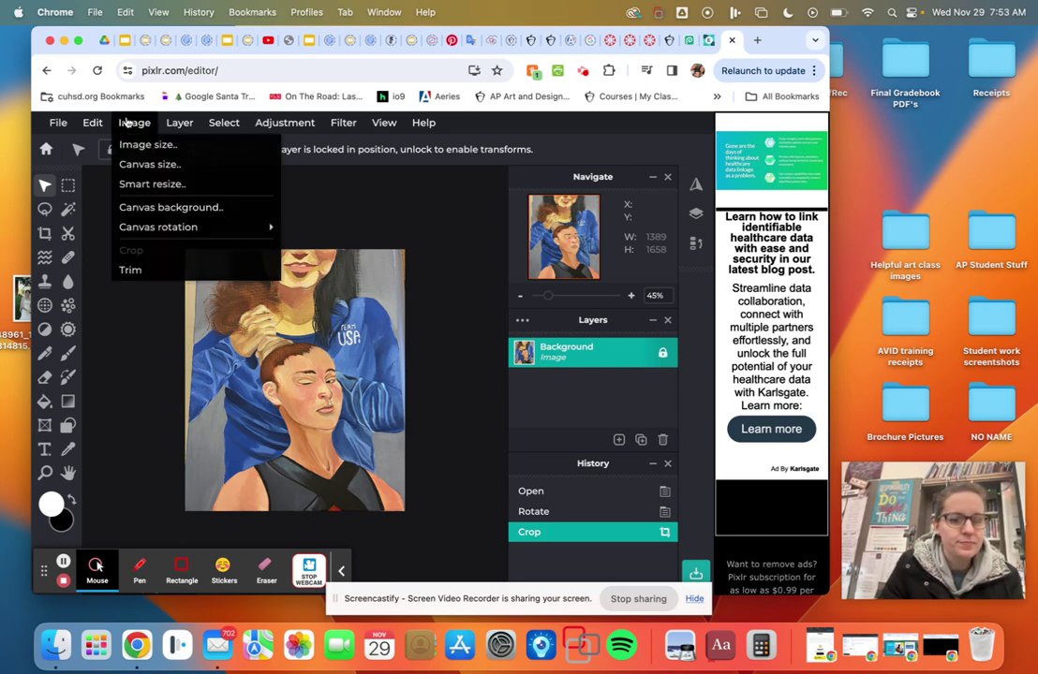
{"action": "mouse_move", "coordinate": [95, 128]}
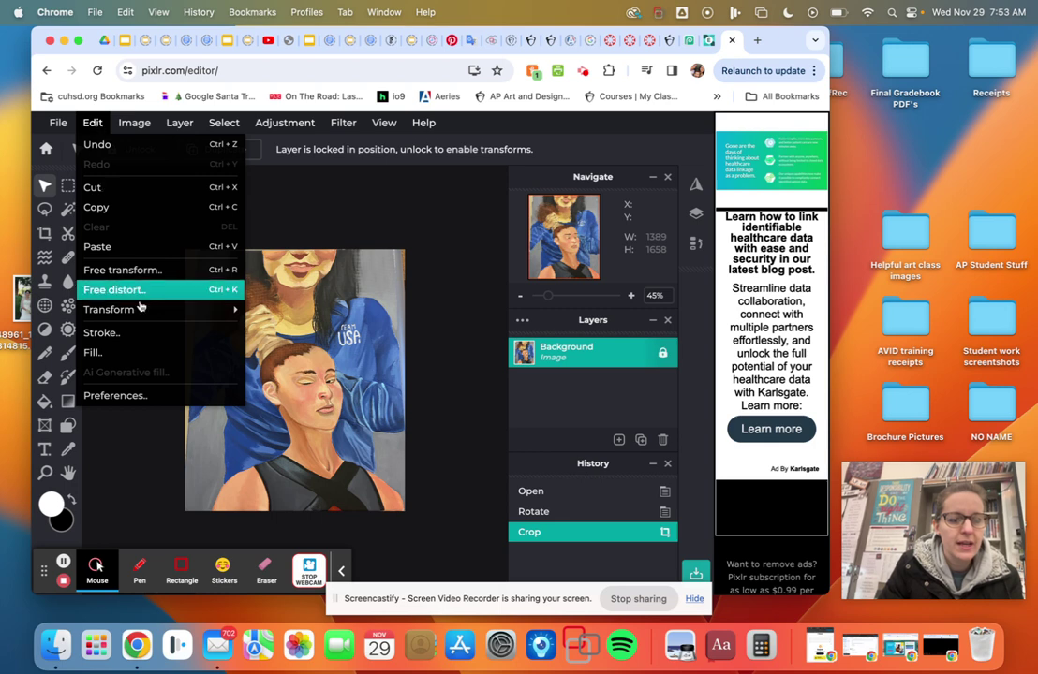
{"action": "mouse_move", "coordinate": [145, 316]}
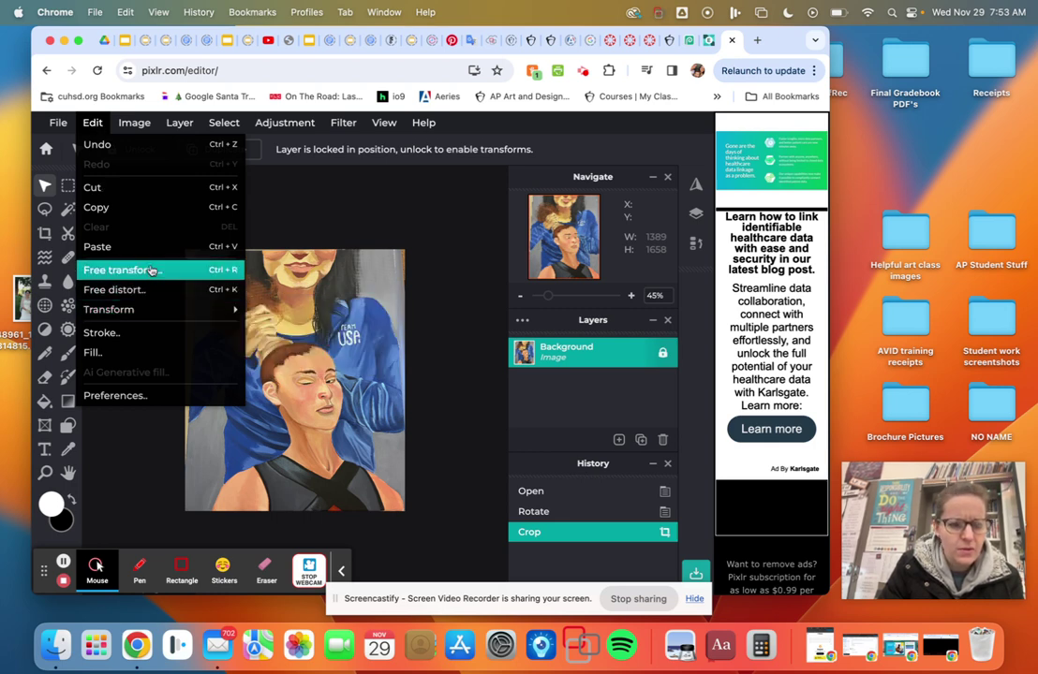
{"action": "left_click", "coordinate": [151, 272]}
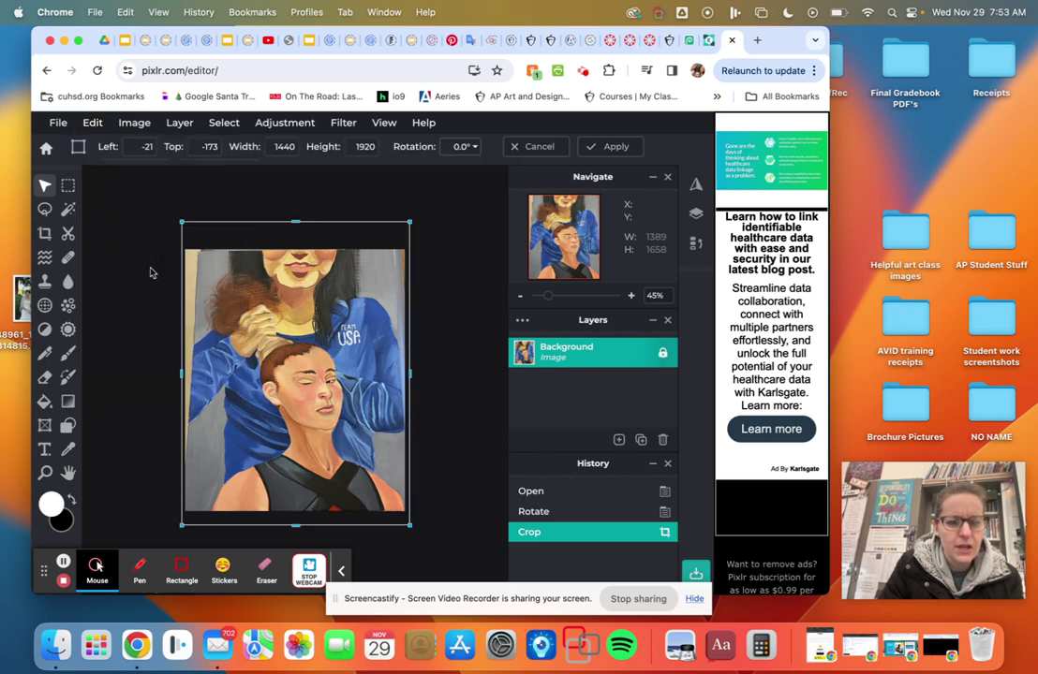
{"action": "left_click_drag", "start_coordinate": [180, 223], "coordinate": [183, 223]}
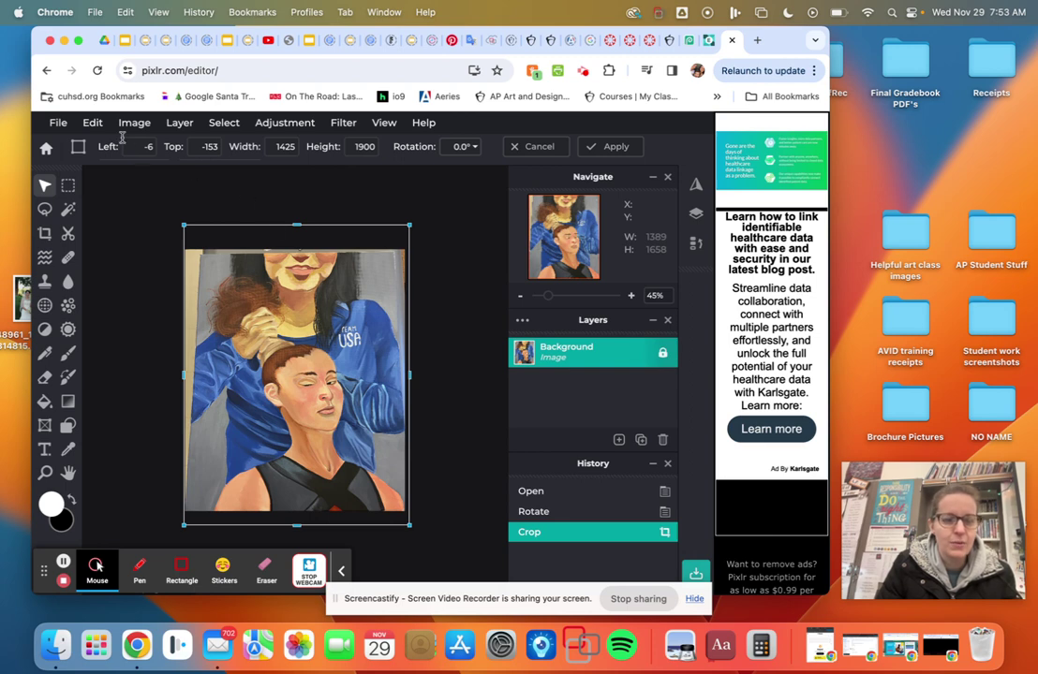
{"action": "left_click", "coordinate": [94, 121]}
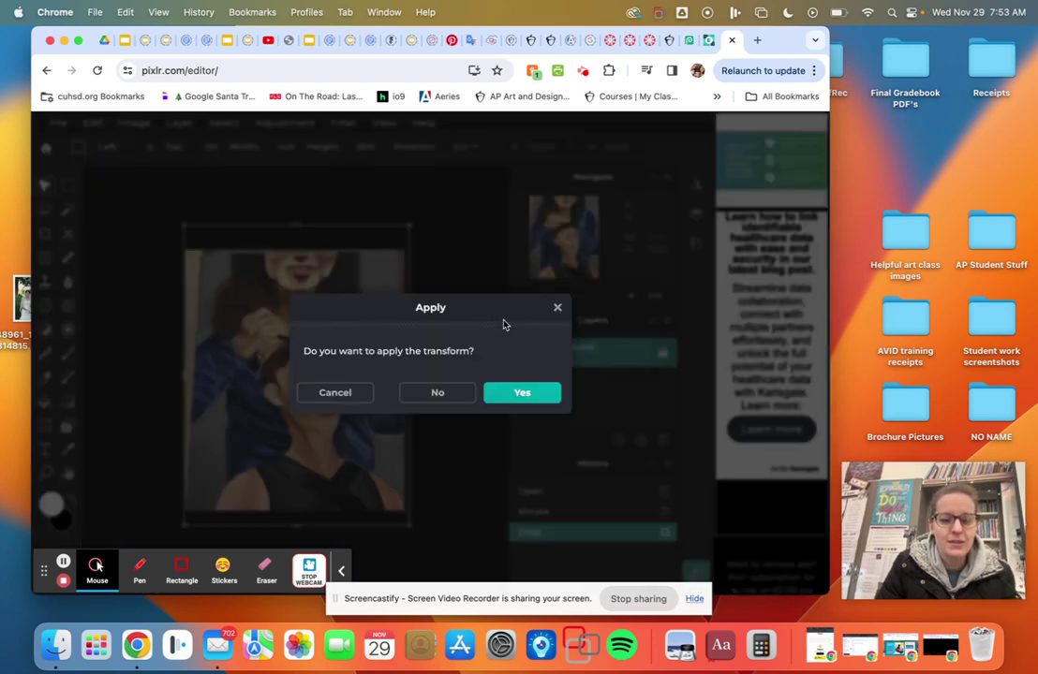
{"action": "left_click", "coordinate": [455, 393]}
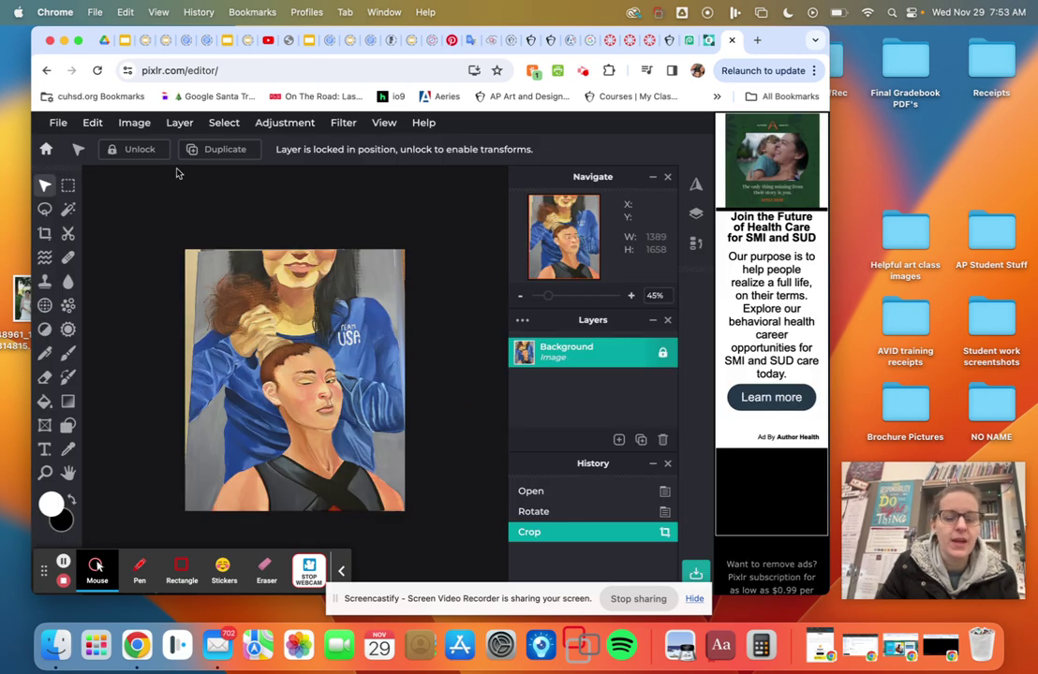
{"action": "left_click", "coordinate": [93, 122]}
Free-distort the painting by pulling its corners slightly outward, then apply the distortion
{"action": "left_click", "coordinate": [135, 293]}
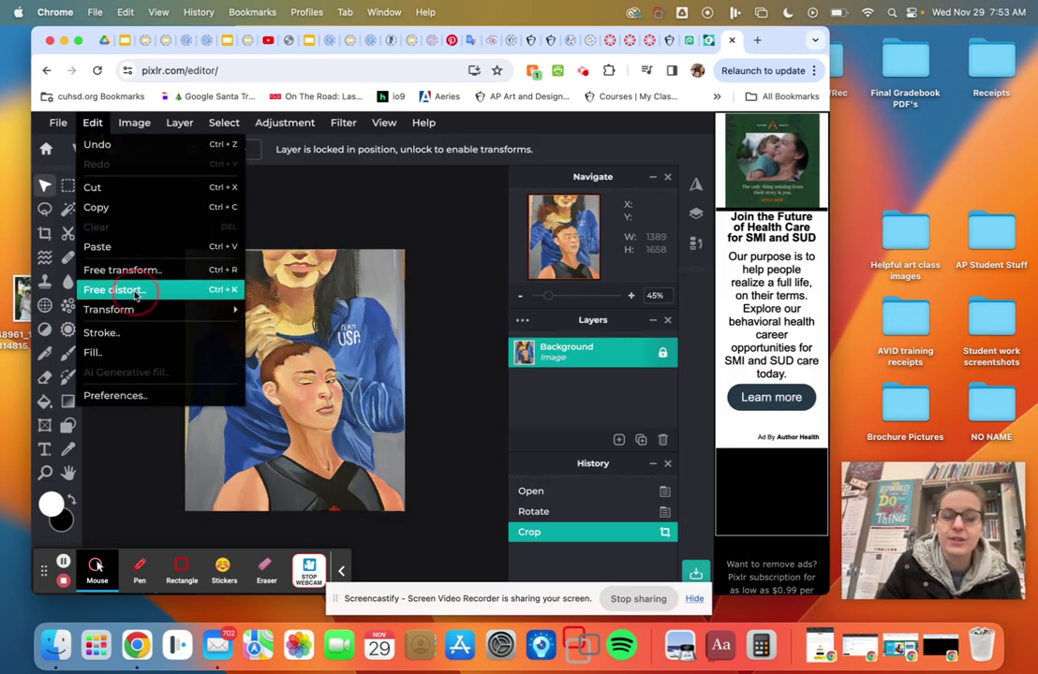
{"action": "left_click_drag", "start_coordinate": [182, 222], "coordinate": [164, 219]}
{"action": "left_click_drag", "start_coordinate": [409, 223], "coordinate": [415, 222]}
{"action": "left_click_drag", "start_coordinate": [409, 529], "coordinate": [415, 532]}
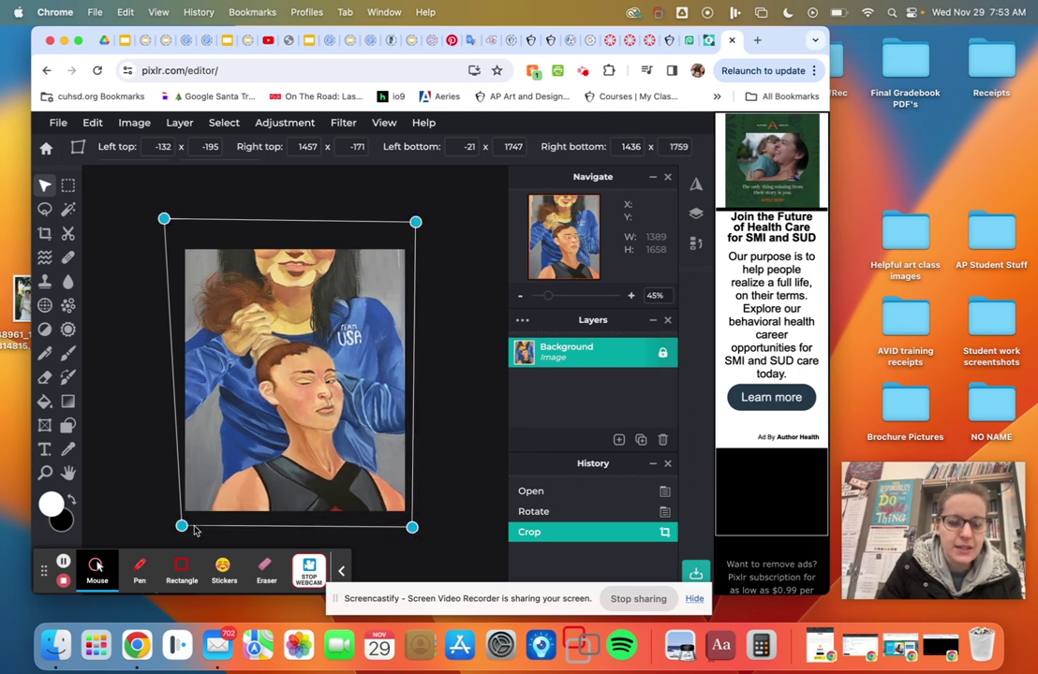
{"action": "left_click_drag", "start_coordinate": [182, 526], "coordinate": [173, 526]}
{"action": "left_click_drag", "start_coordinate": [165, 223], "coordinate": [165, 218]}
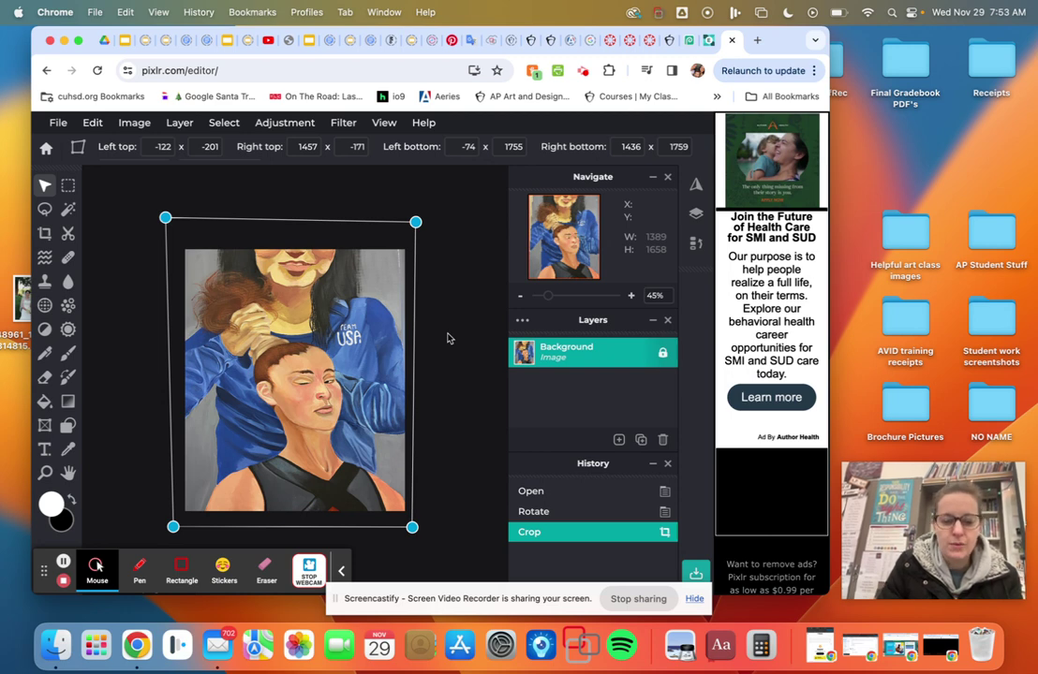
{"action": "left_click", "coordinate": [87, 121]}
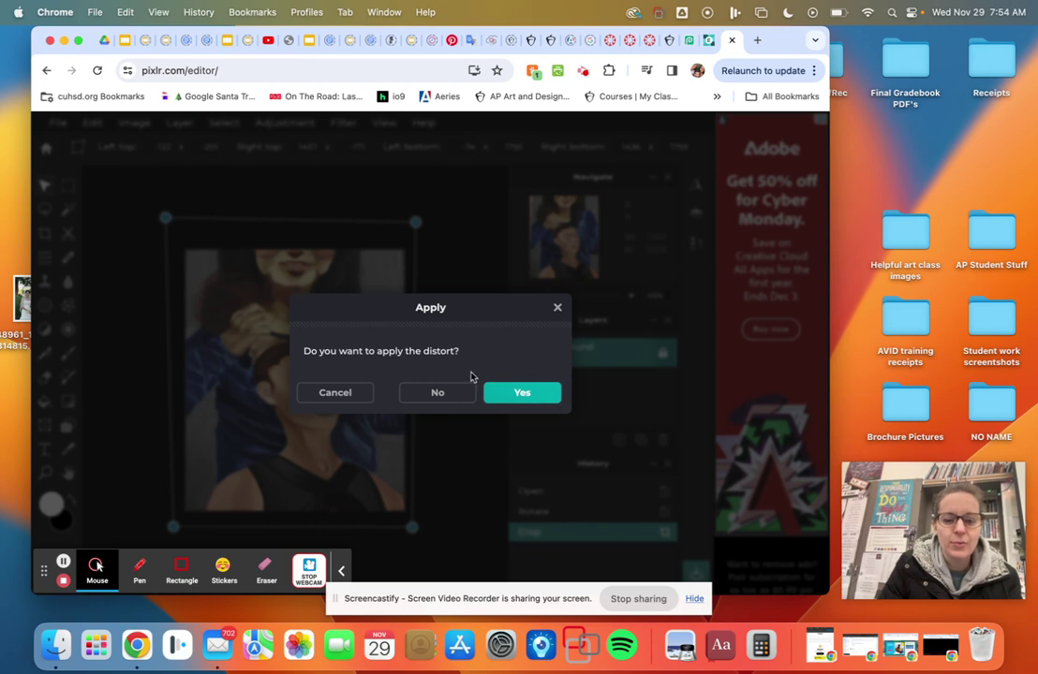
{"action": "left_click", "coordinate": [527, 396]}
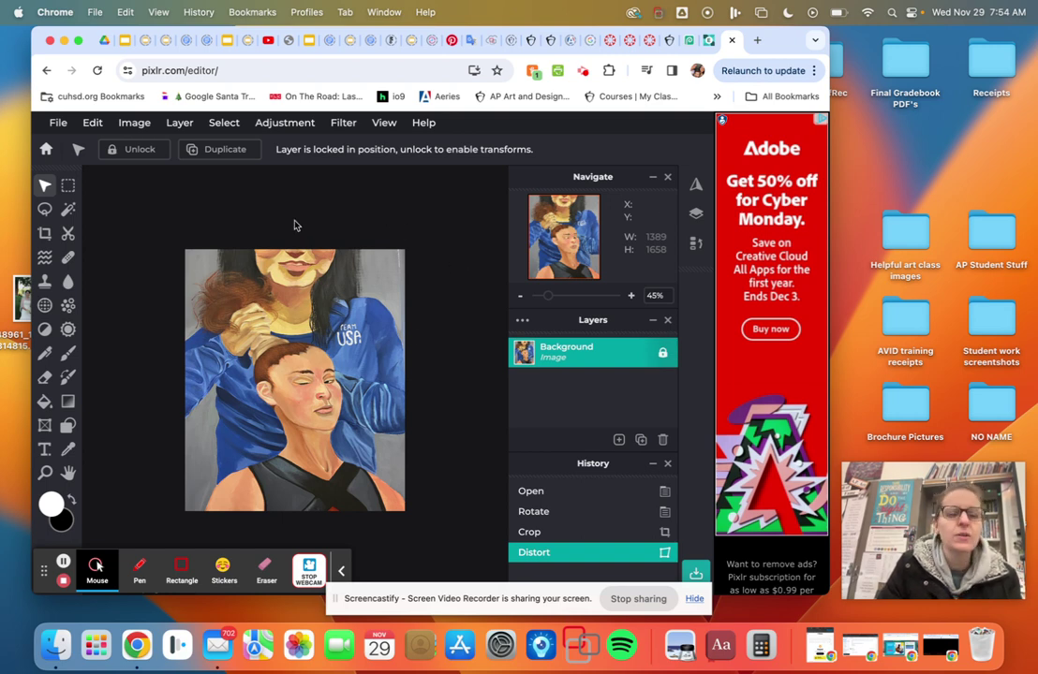
Open the Adjustment menu
{"action": "left_click", "coordinate": [279, 129]}
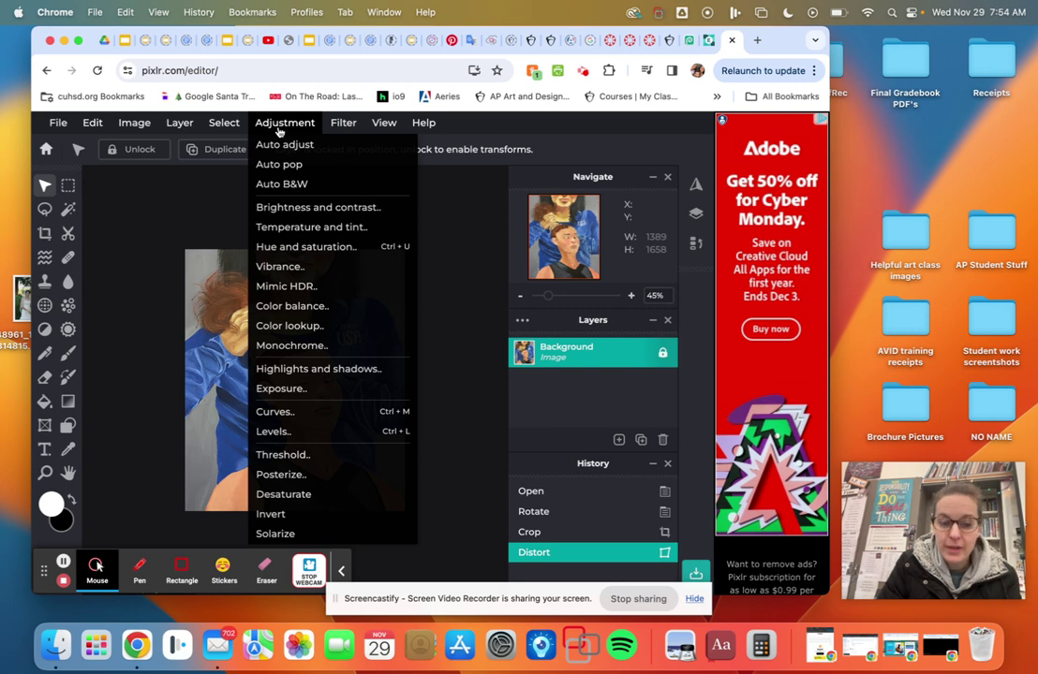
Open Curves and add upper and lower control points to form an S-curve
{"action": "left_click", "coordinate": [276, 414]}
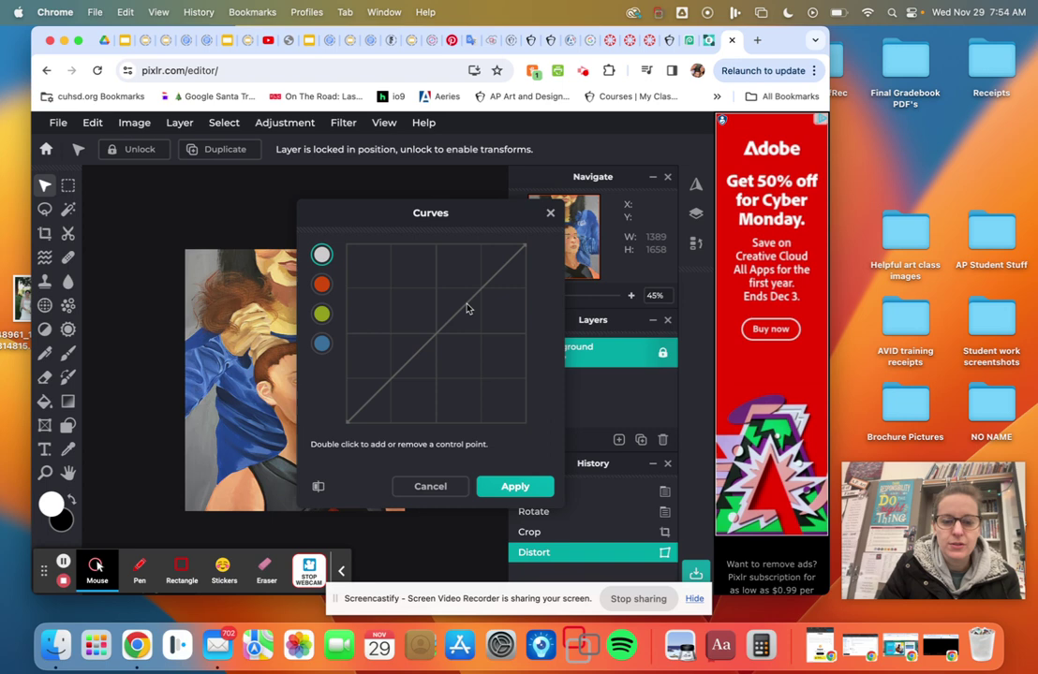
{"action": "left_click", "coordinate": [467, 308]}
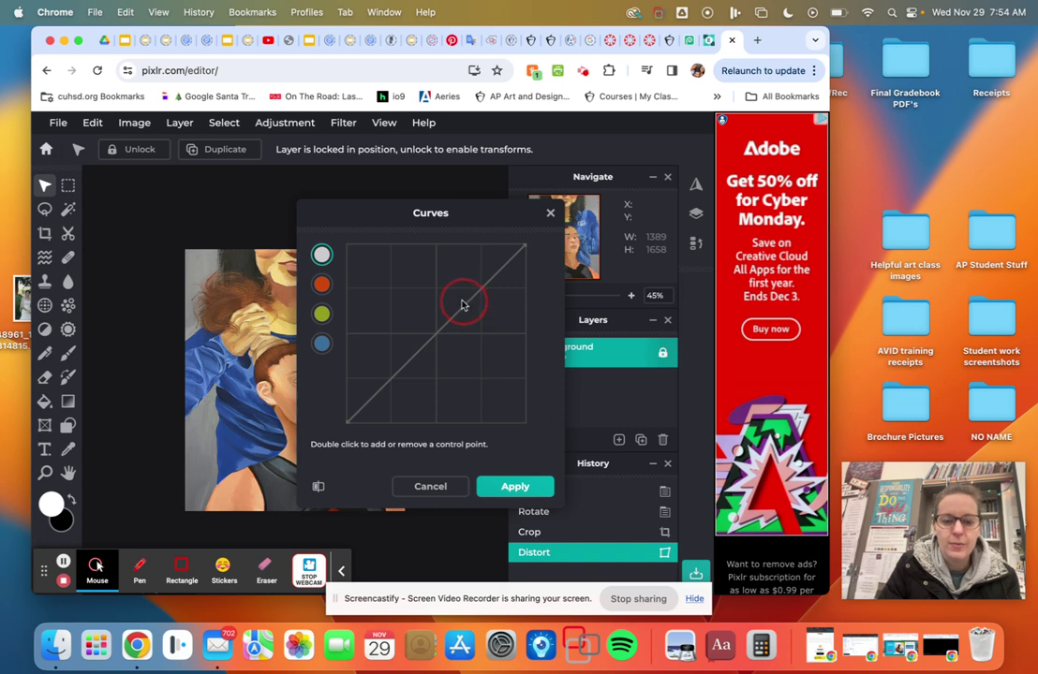
{"action": "left_click", "coordinate": [461, 305]}
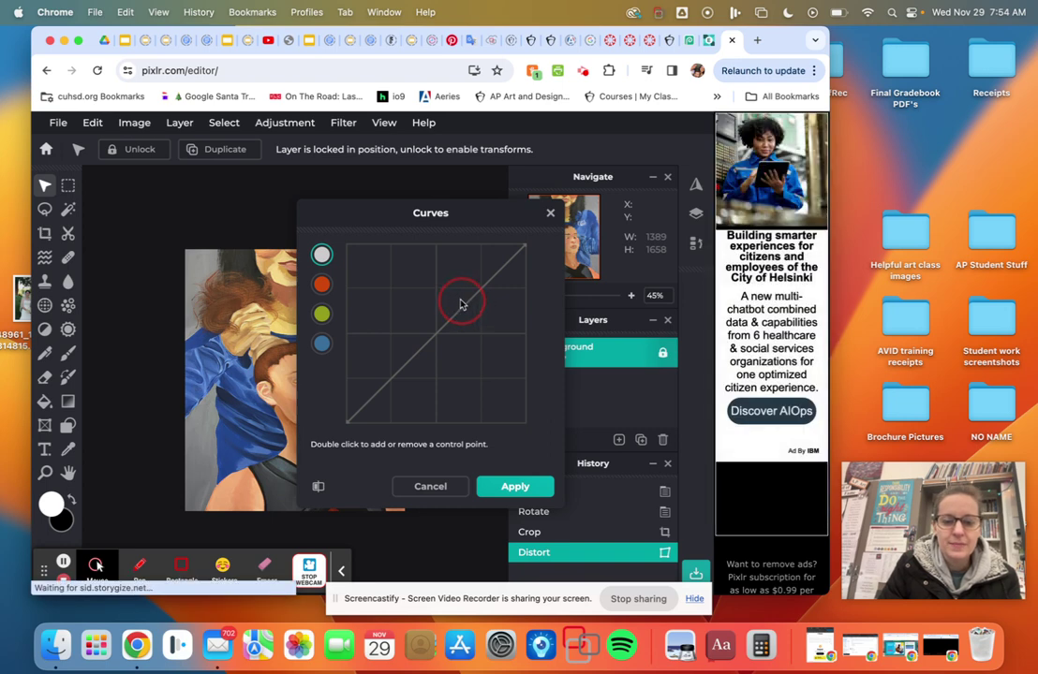
{"action": "left_click", "coordinate": [466, 305]}
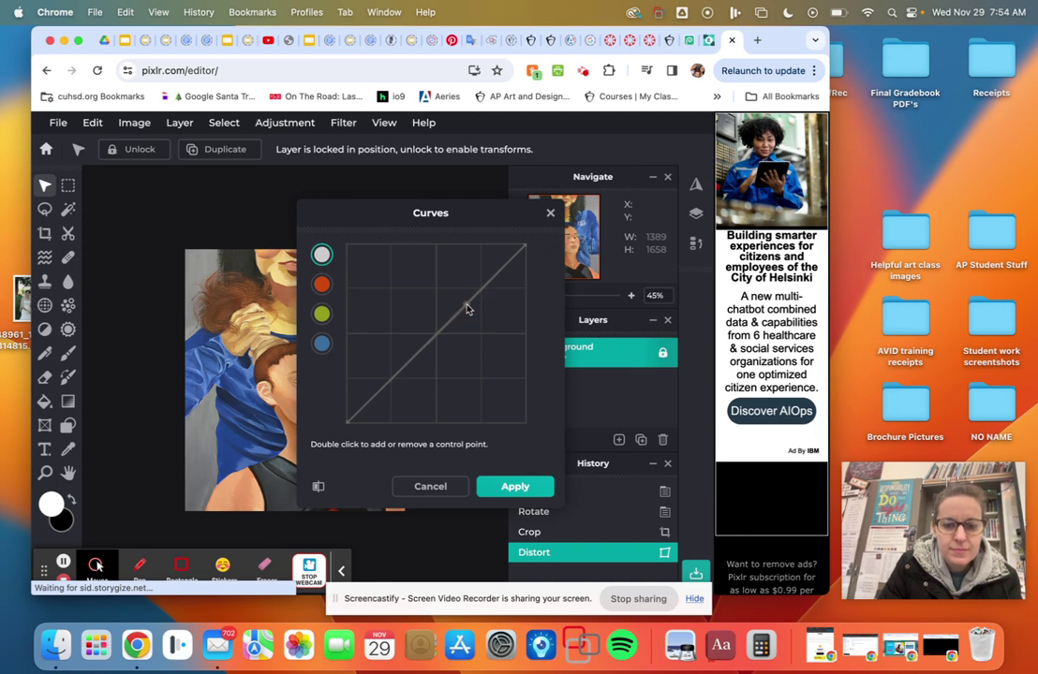
{"action": "double_click", "coordinate": [467, 307]}
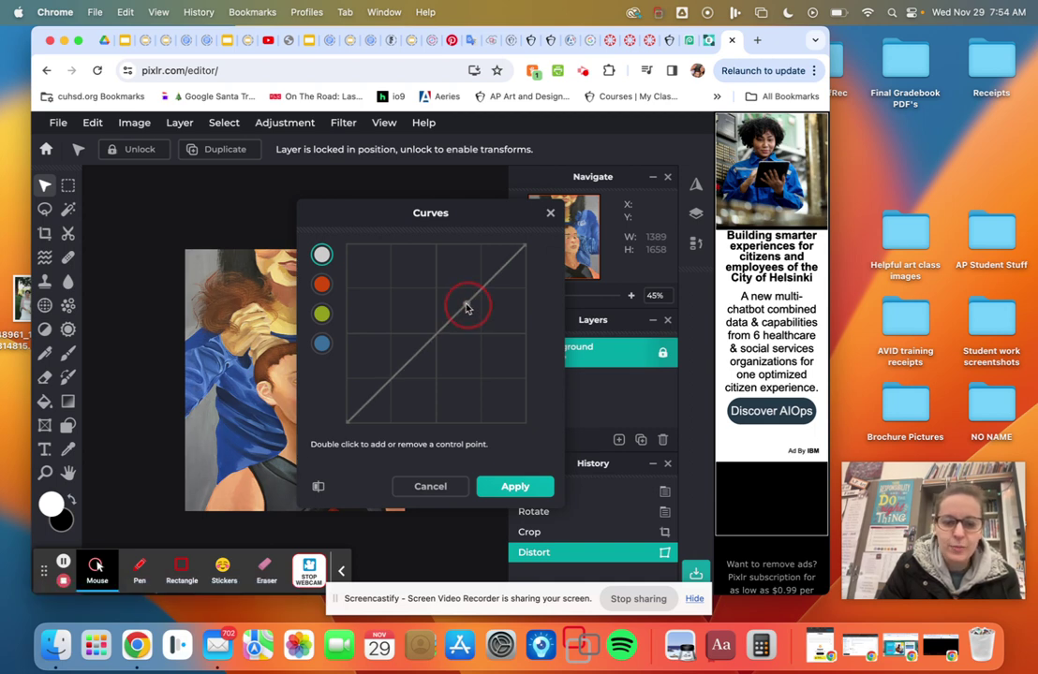
{"action": "double_click", "coordinate": [405, 364]}
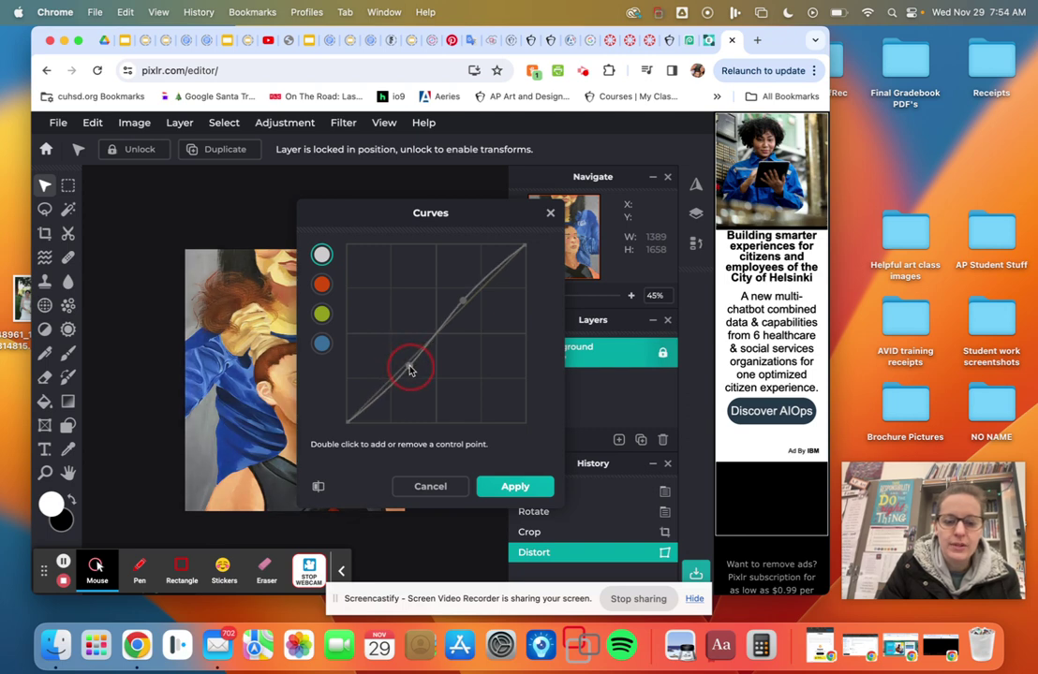
Compare the curved result against the original and apply the Curves adjustment
{"action": "left_click_drag", "start_coordinate": [447, 220], "coordinate": [602, 202]}
{"action": "left_click", "coordinate": [475, 468]}
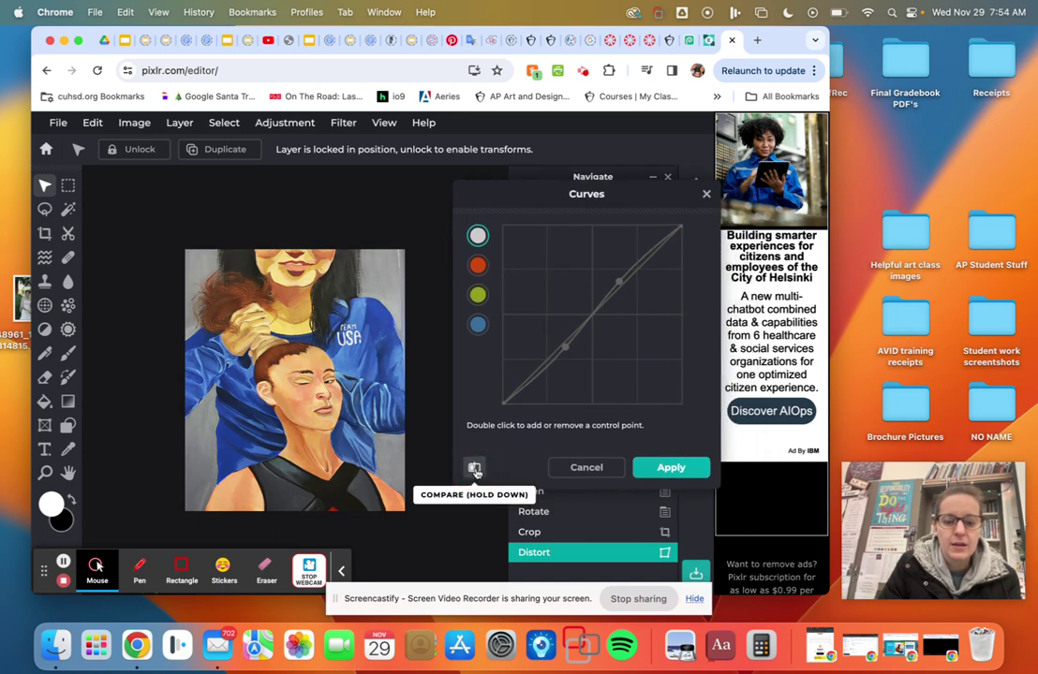
{"action": "left_click", "coordinate": [475, 469]}
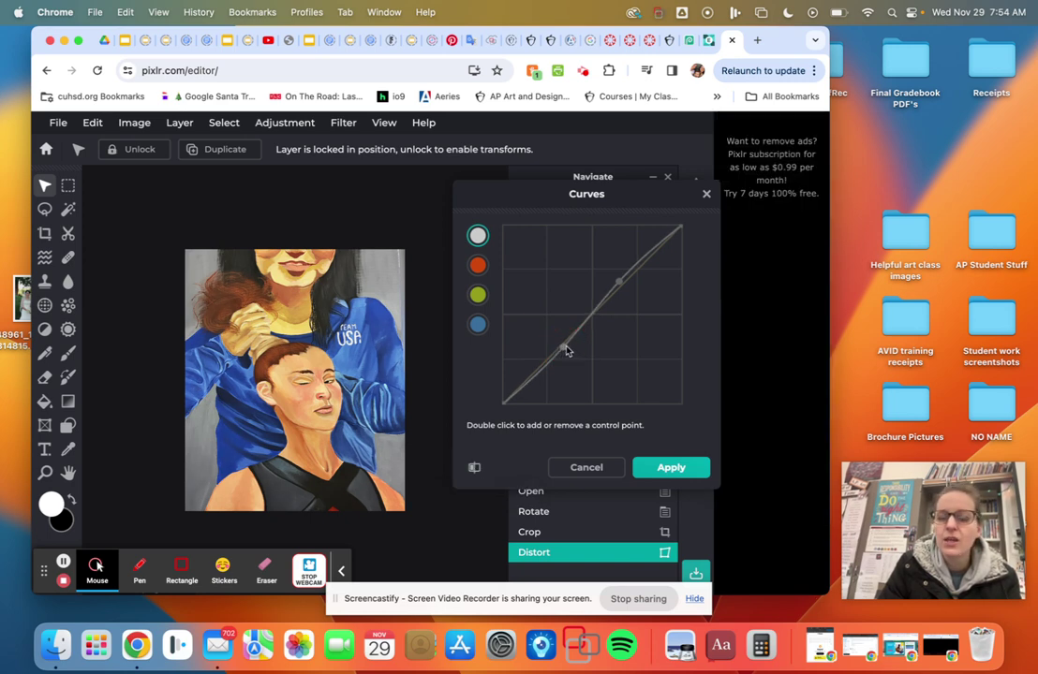
{"action": "left_click", "coordinate": [618, 286]}
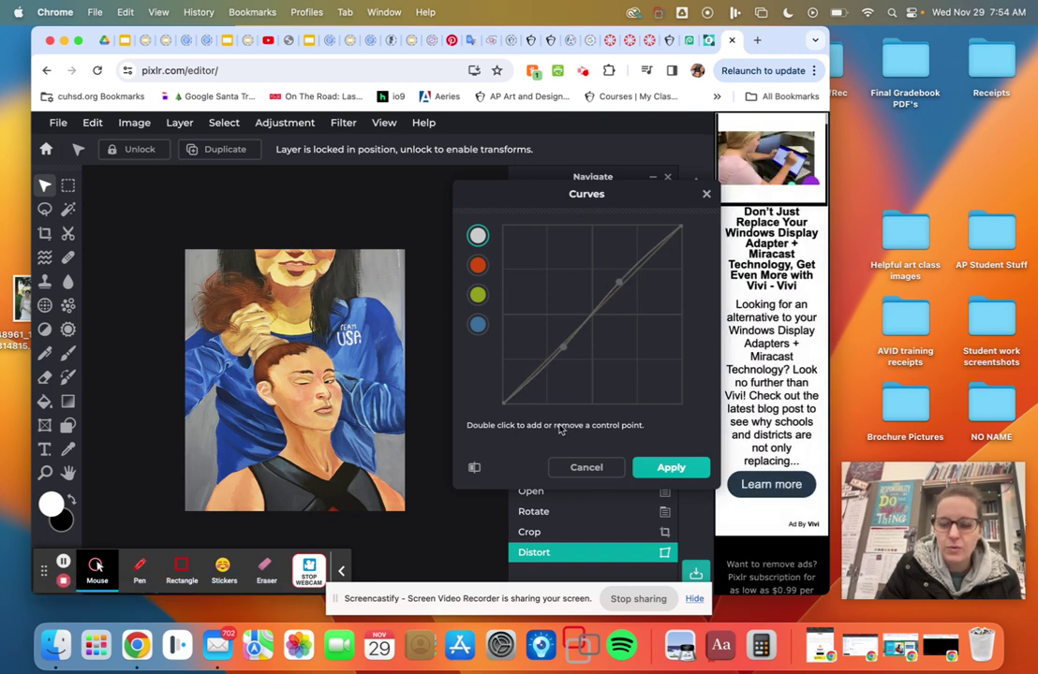
{"action": "left_click", "coordinate": [668, 475]}
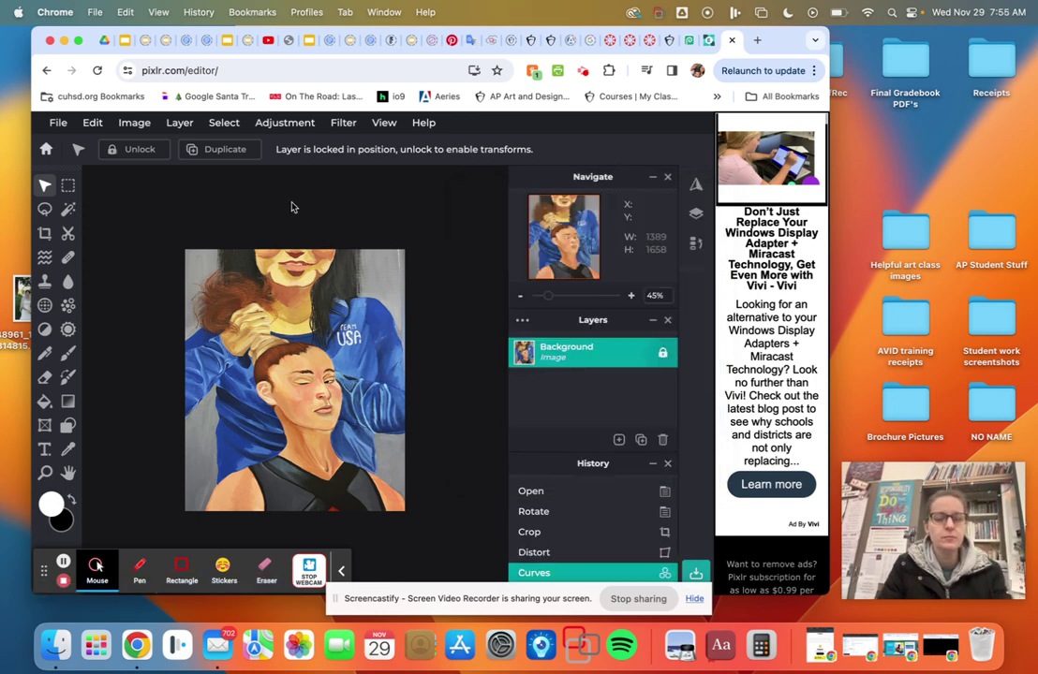
Set the image height to 1000 px, giving 838 x 1000 with aspect ratio kept
{"action": "left_click", "coordinate": [147, 128]}
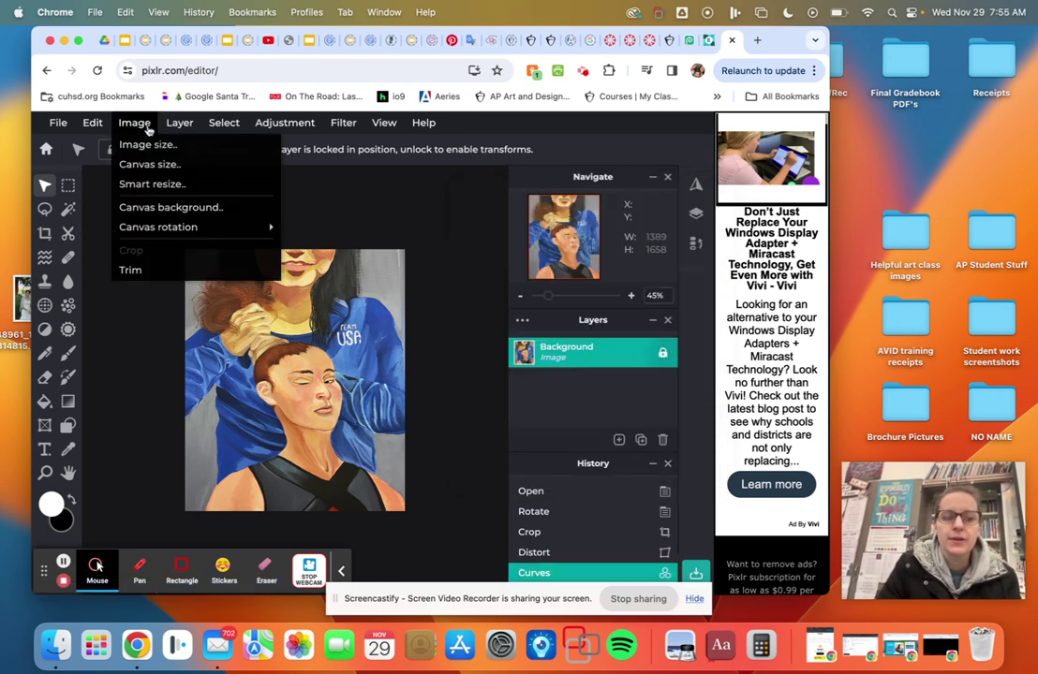
{"action": "left_click", "coordinate": [148, 146]}
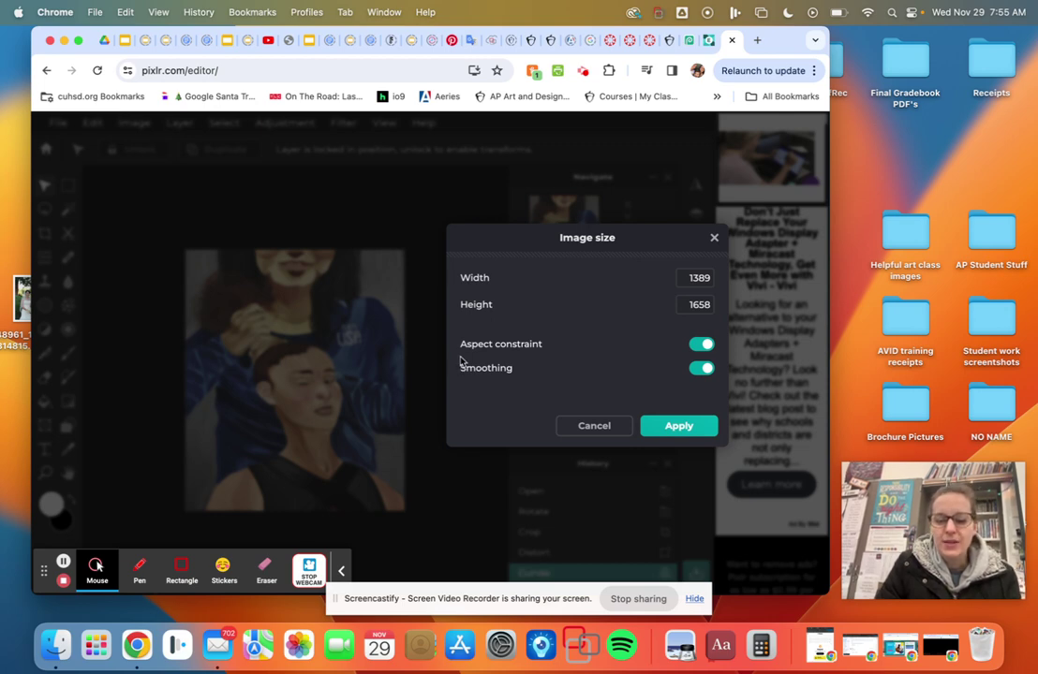
{"action": "double_click", "coordinate": [682, 306]}
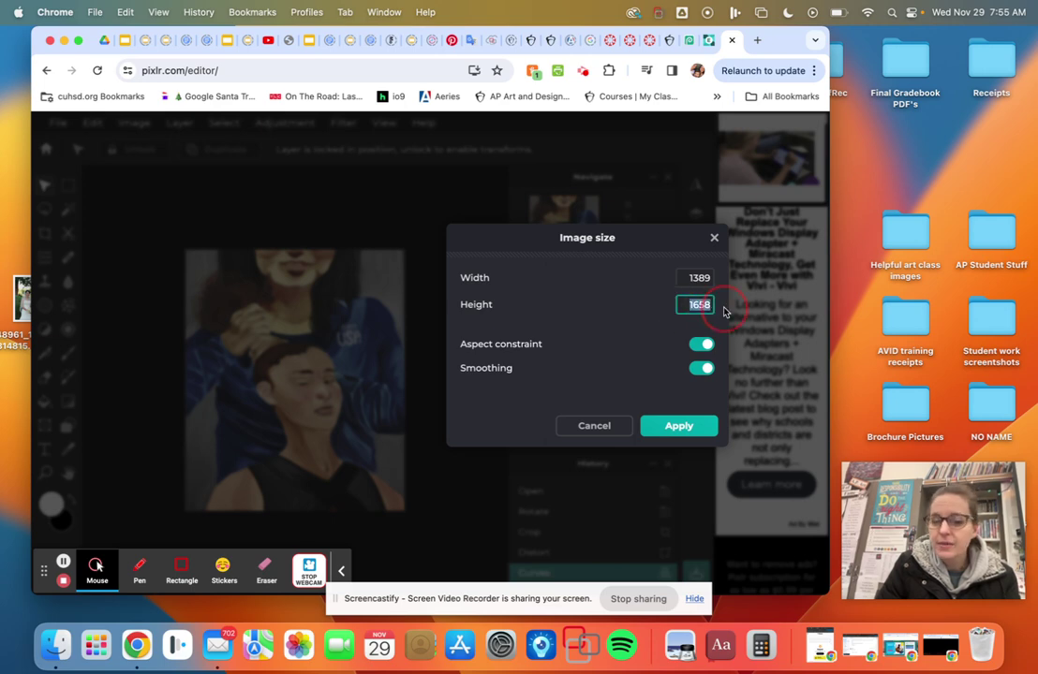
{"action": "type", "text": "1000"}
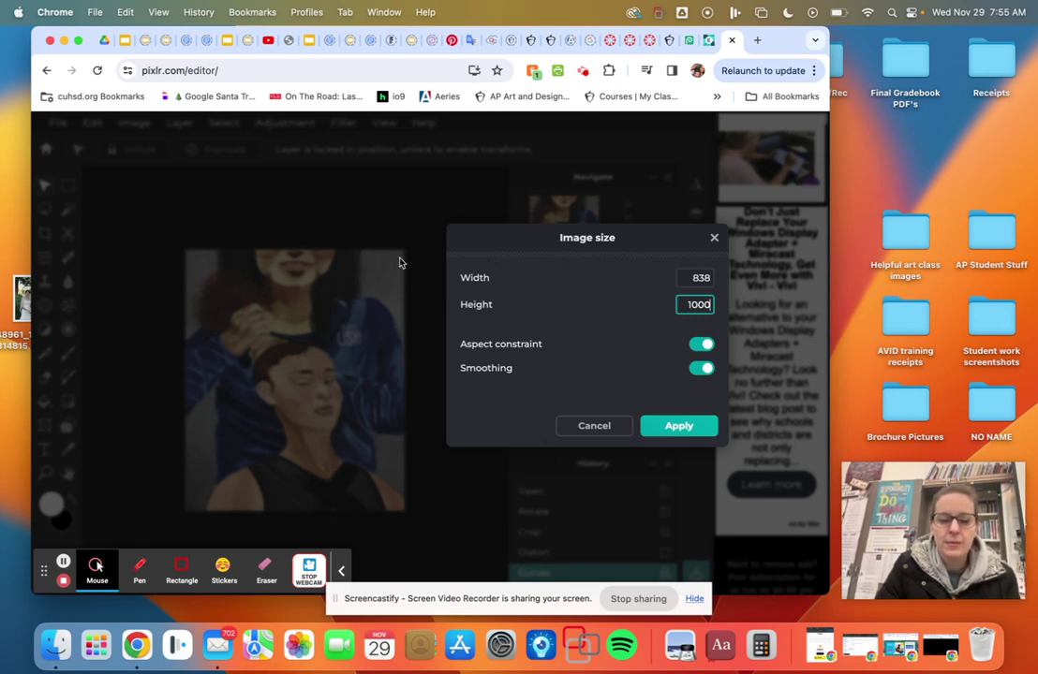
{"action": "left_click", "coordinate": [671, 427]}
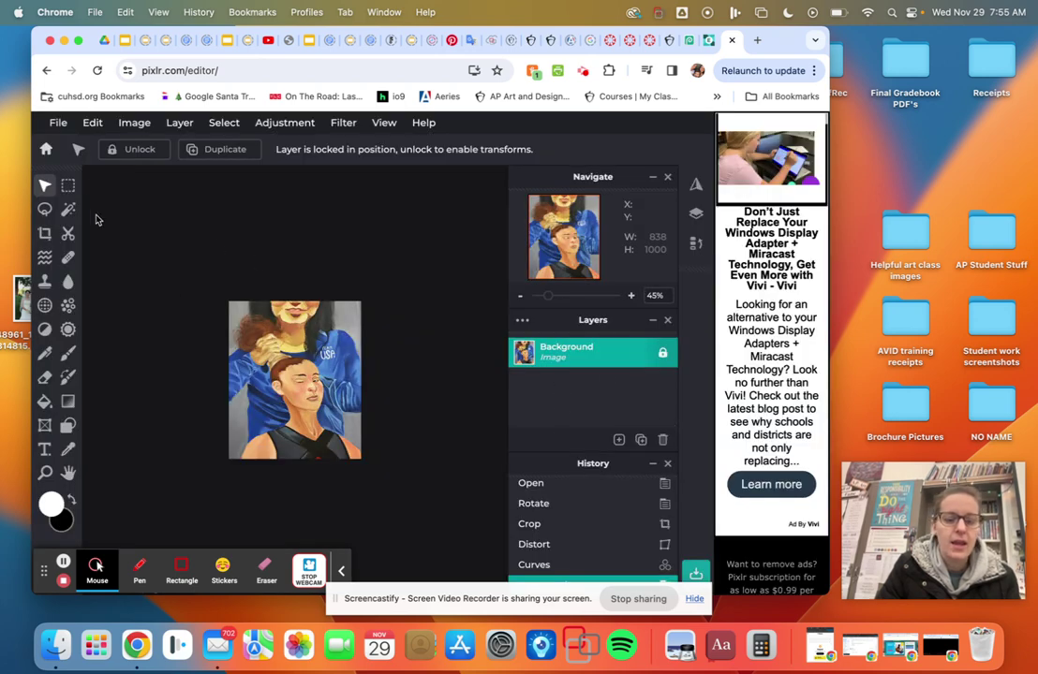
In the Save dialog, choose JPG format at 100% quality
{"action": "left_click", "coordinate": [57, 122]}
{"action": "mouse_move", "coordinate": [82, 267]}
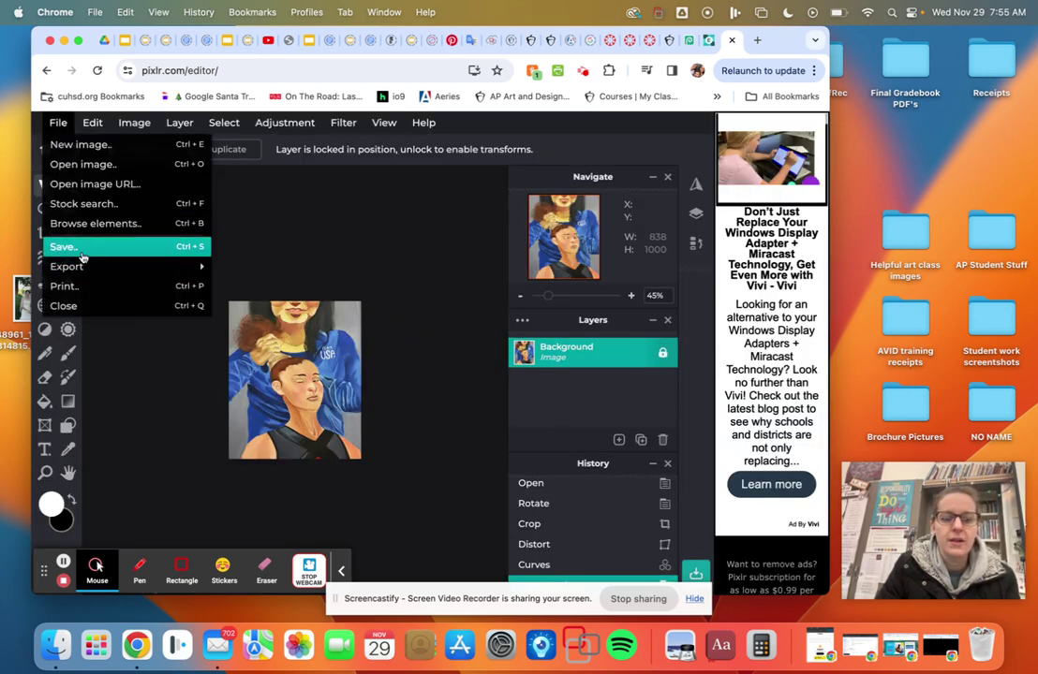
{"action": "left_click", "coordinate": [81, 251]}
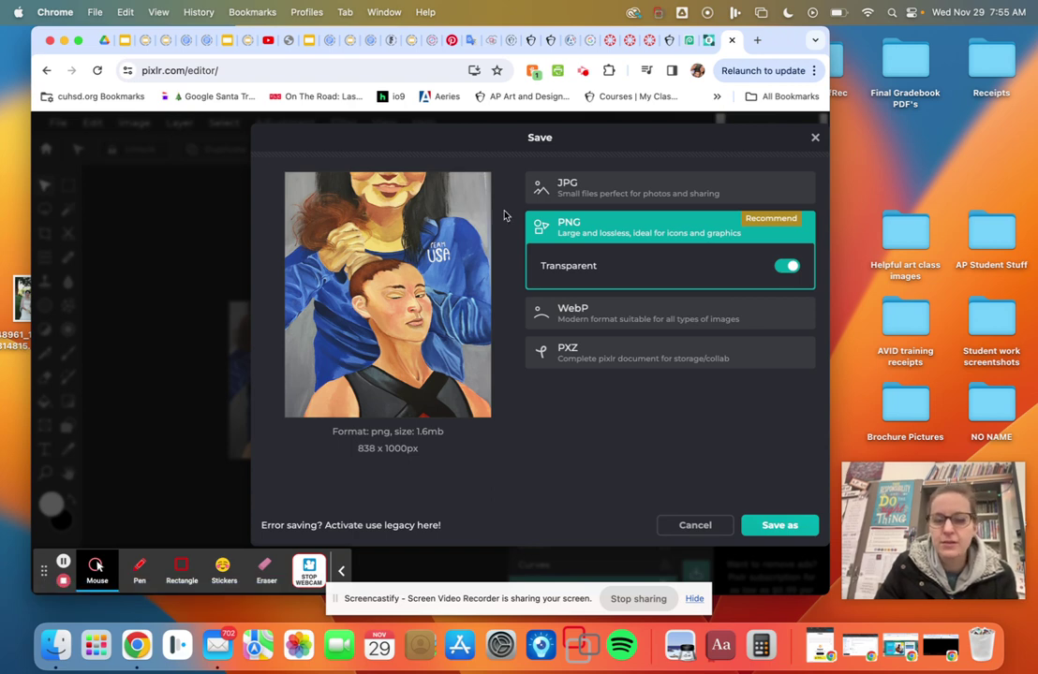
{"action": "left_click", "coordinate": [629, 191]}
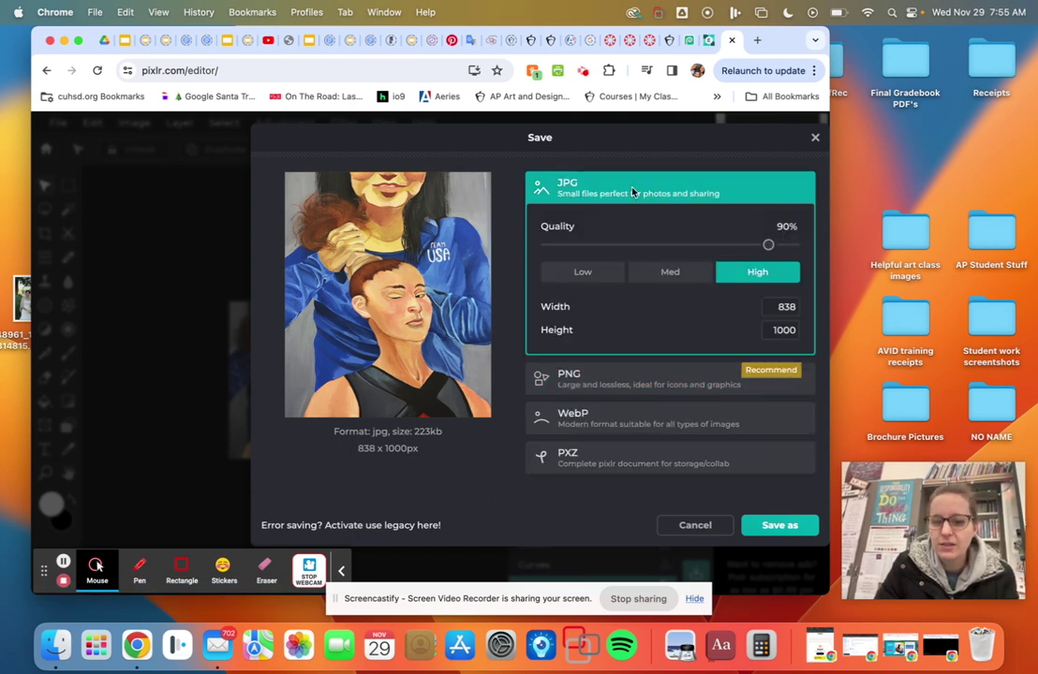
{"action": "left_click", "coordinate": [767, 248]}
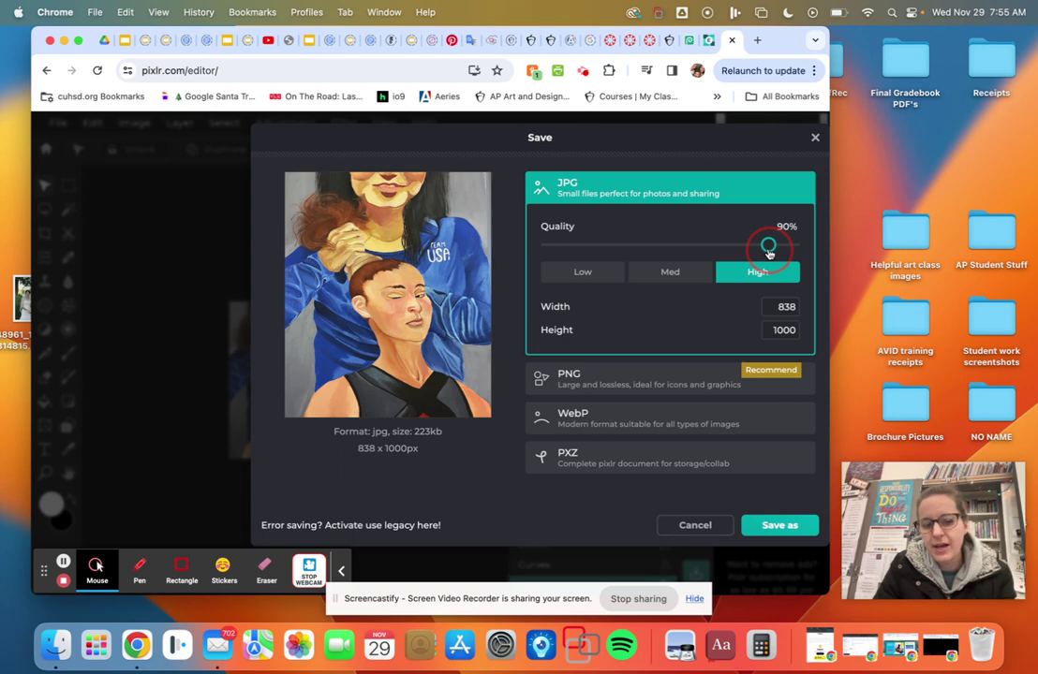
{"action": "left_click_drag", "start_coordinate": [767, 251], "coordinate": [815, 255]}
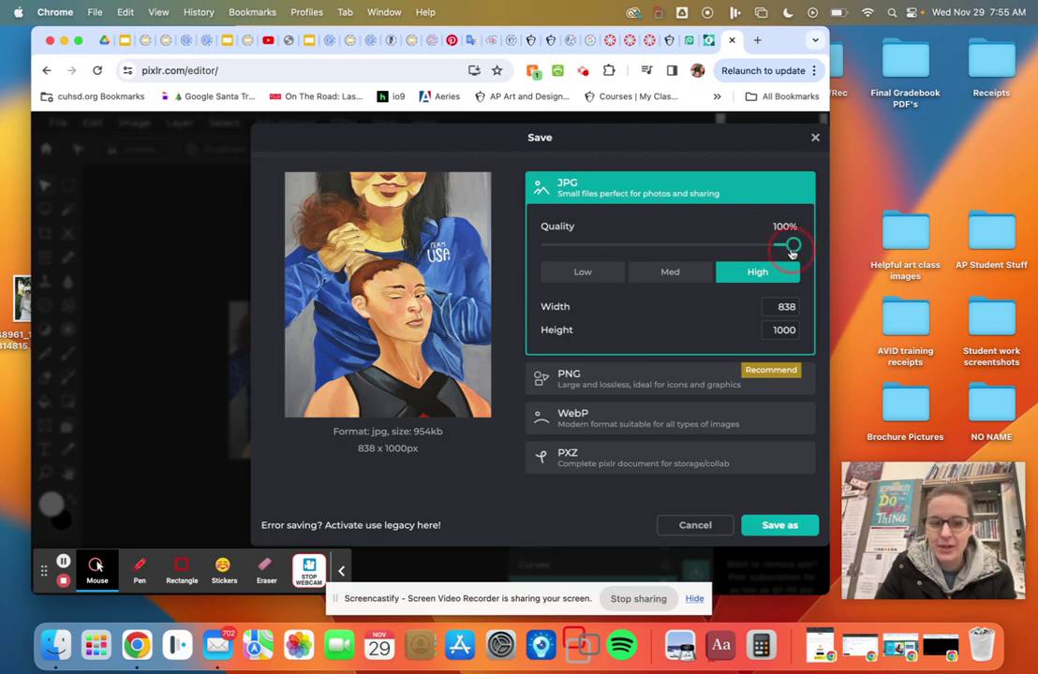
{"action": "left_click", "coordinate": [792, 246]}
{"action": "left_click_drag", "start_coordinate": [791, 245], "coordinate": [796, 244]}
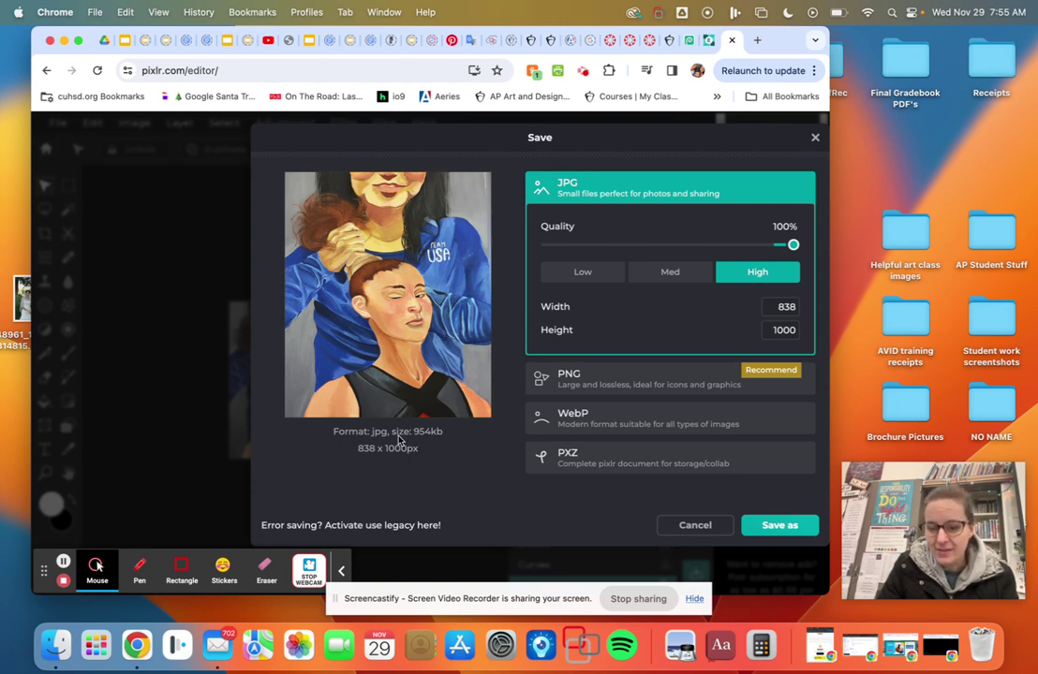
Save the JPG to the Desktop as Hairpullingpainting.jpg
{"action": "left_click", "coordinate": [767, 530]}
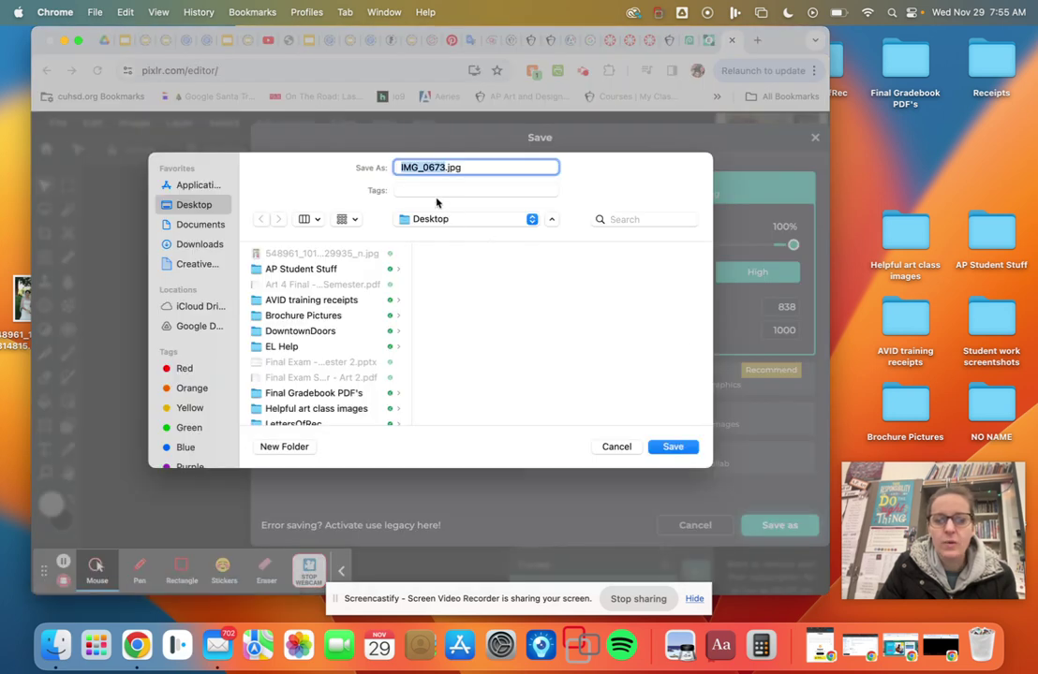
{"action": "type", "text": "Hairpull"}
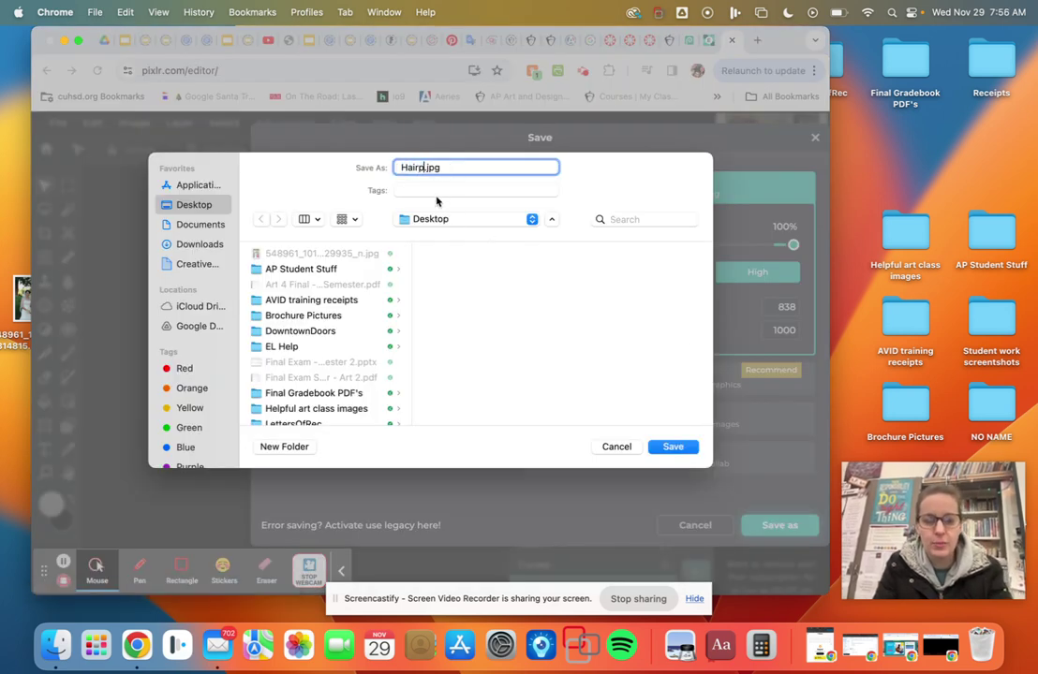
{"action": "type", "text": "ingpaint"}
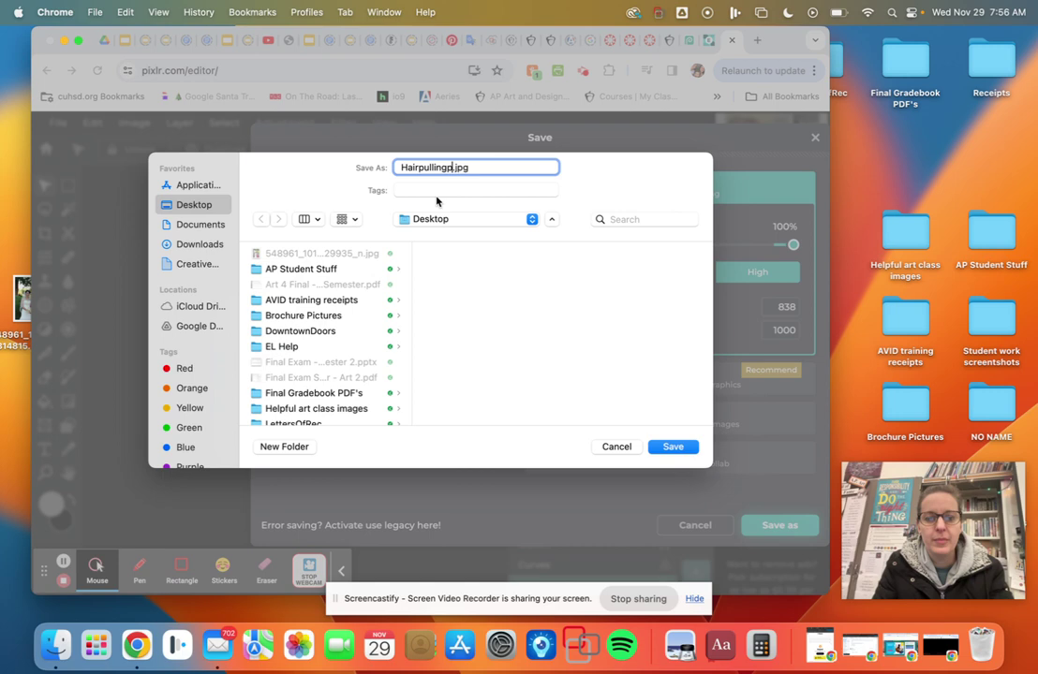
{"action": "type", "text": "ing"}
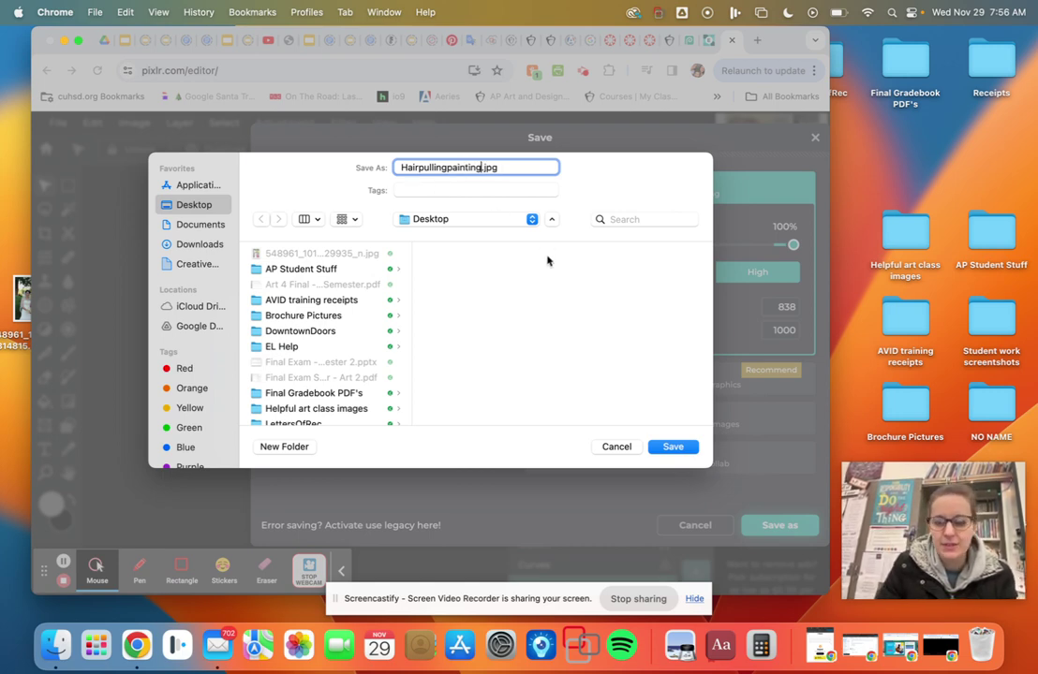
{"action": "left_click", "coordinate": [656, 449]}
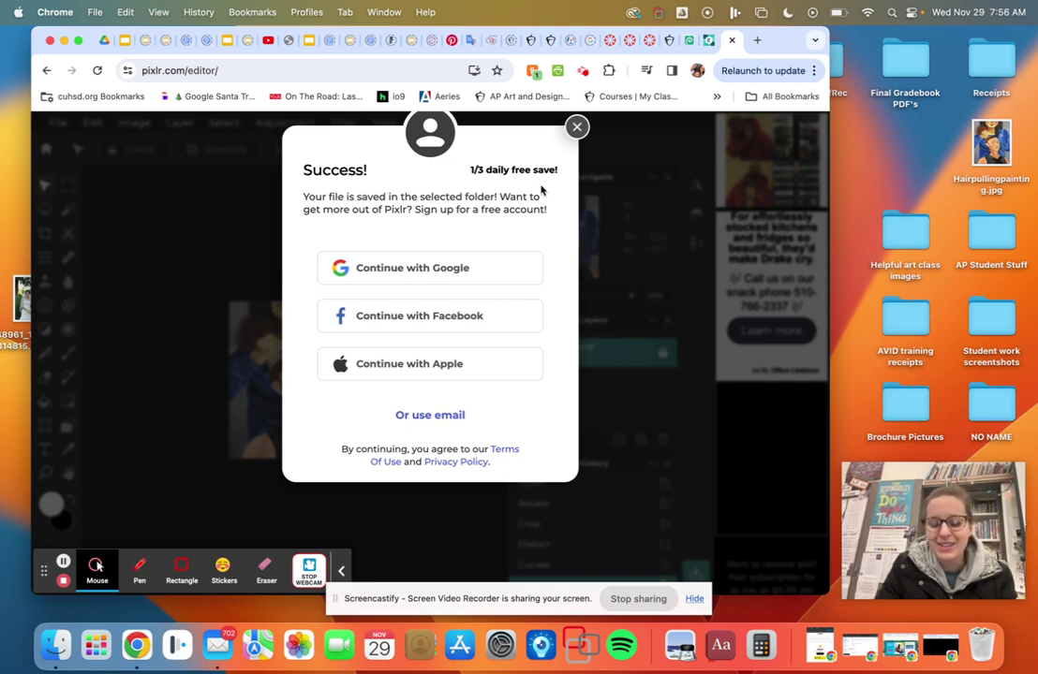
Dismiss the success message, then view Hairpullingpainting.jpg from the desktop in Preview and close it
{"action": "left_click", "coordinate": [579, 127]}
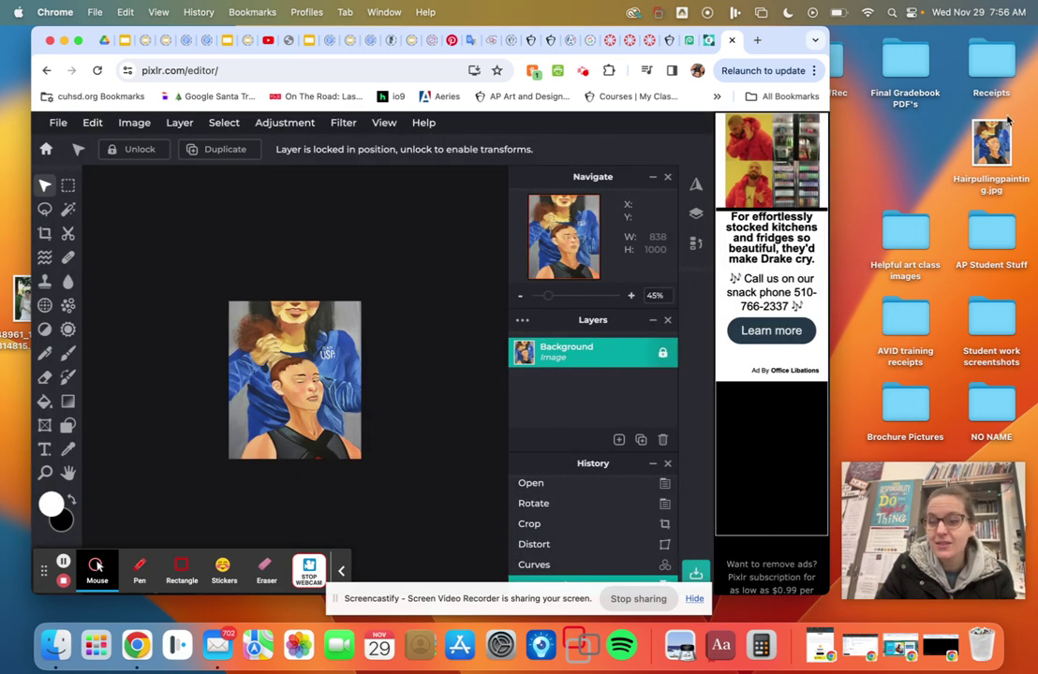
{"action": "left_click", "coordinate": [993, 142]}
{"action": "double_click", "coordinate": [995, 140]}
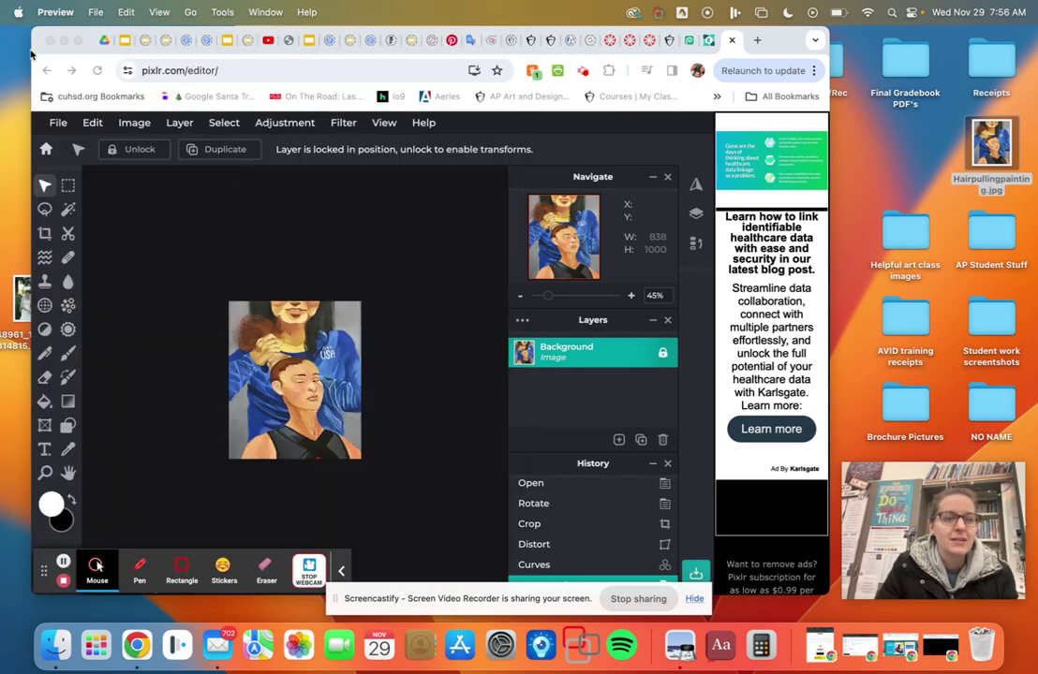
{"action": "left_click", "coordinate": [21, 46]}
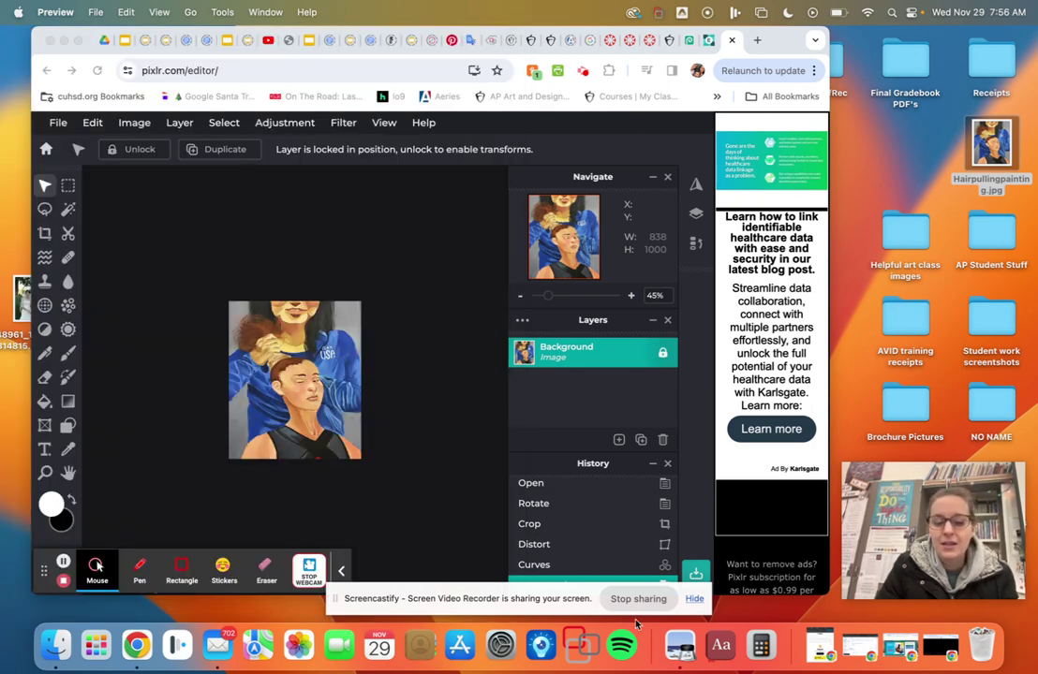